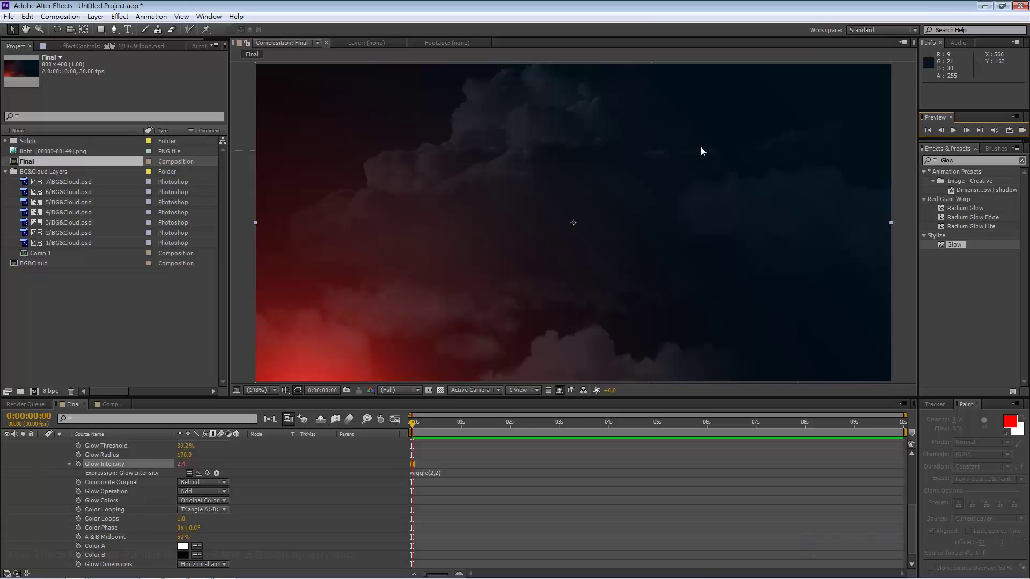
# Play a RAM preview of the Final composition with glowing lanterns over the red night sky
pyautogui.click(1022, 130)
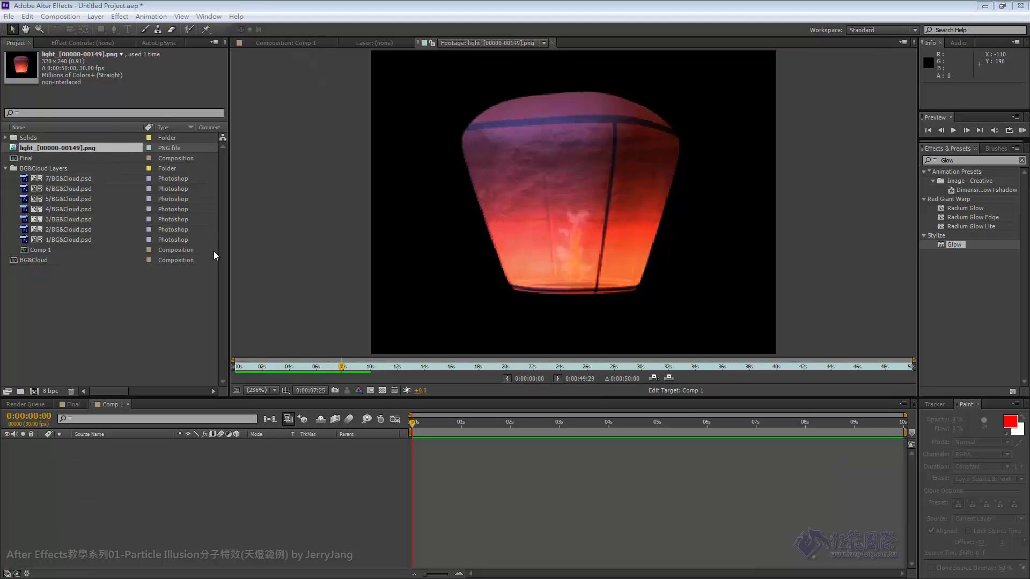
# Scrub the lantern PNG footage, then view 7/BG&Cloud.psd and 1/BG&Cloud.psd
pyautogui.moveTo(341, 367); pyautogui.dragTo(682, 382)
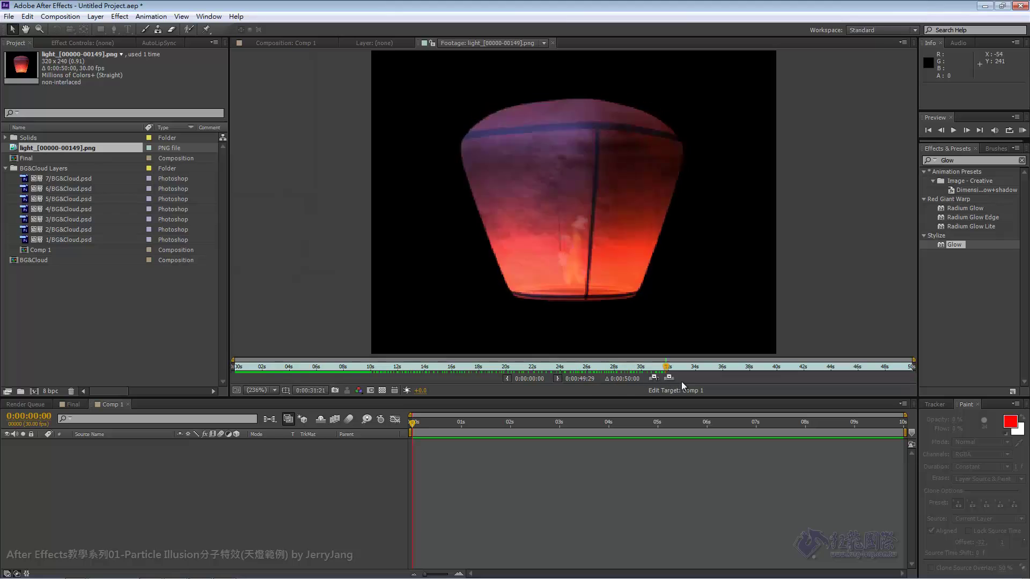
pyautogui.doubleClick(101, 179)
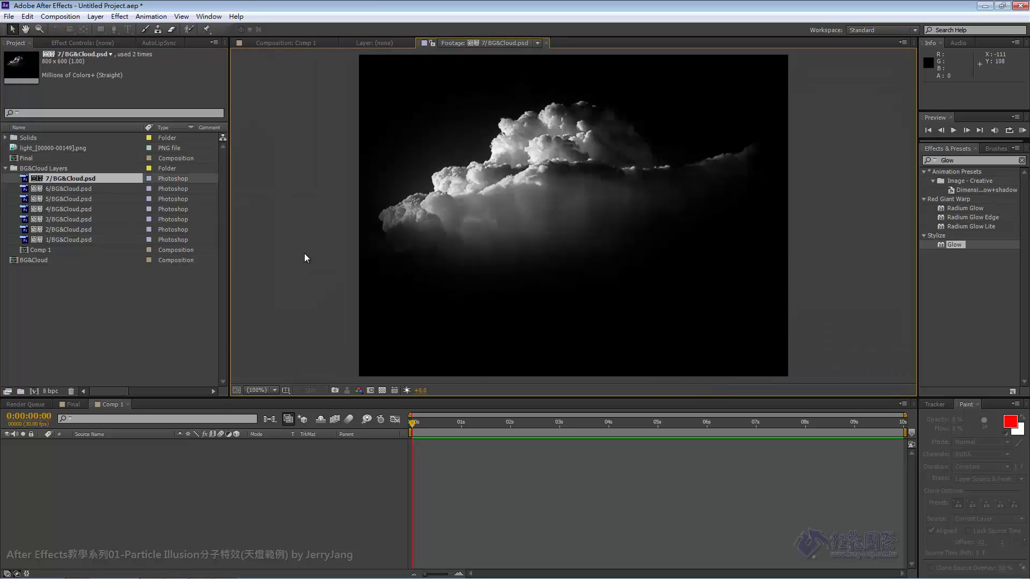
pyautogui.doubleClick(80, 240)
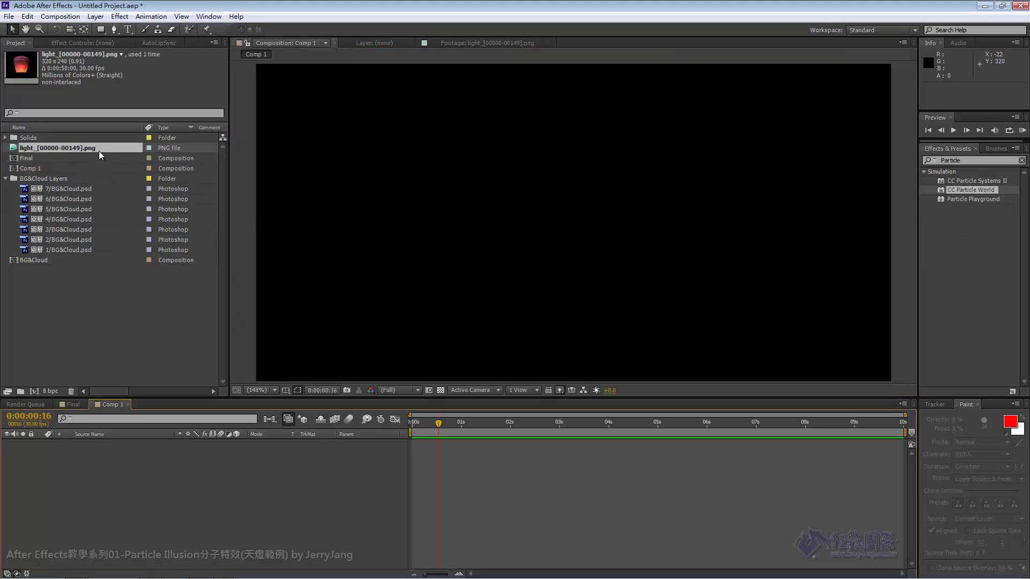
pyautogui.moveTo(99, 153); pyautogui.dragTo(138, 459)
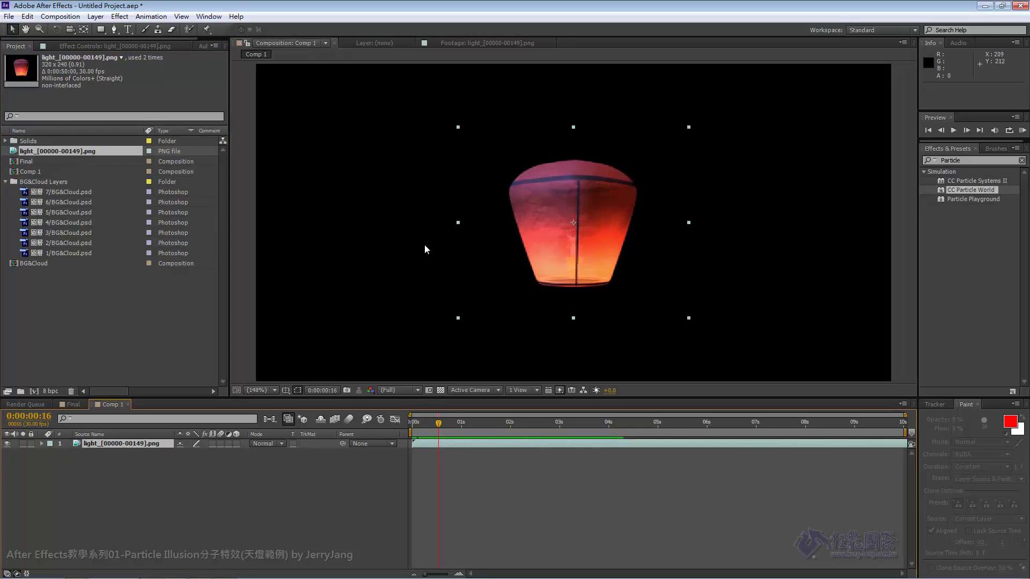
pyautogui.moveTo(438, 424)
pyautogui.mouseDown()
pyautogui.moveTo(578, 437)
pyautogui.moveTo(471, 433)
pyautogui.mouseUp()
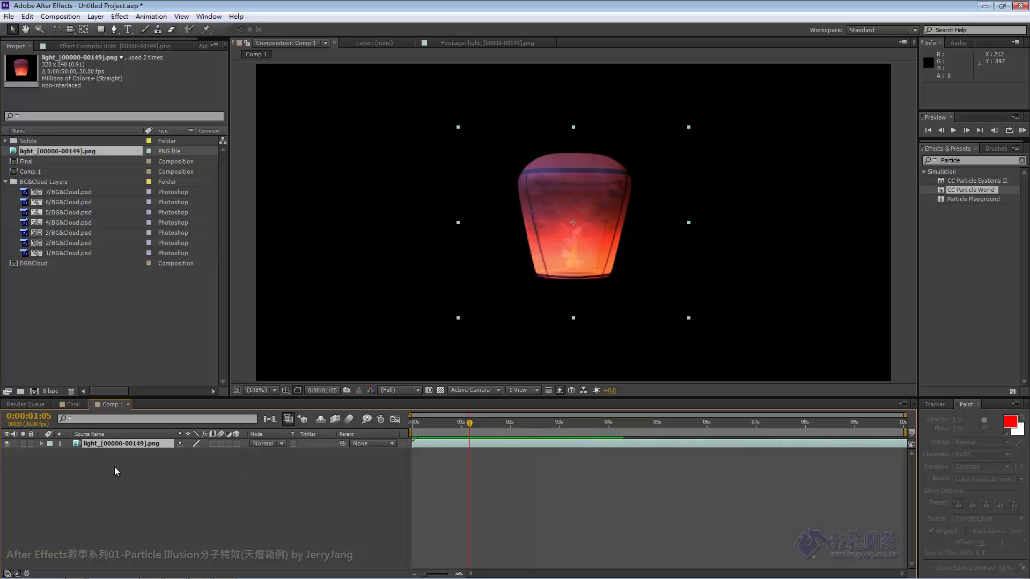
pyautogui.click(7, 444)
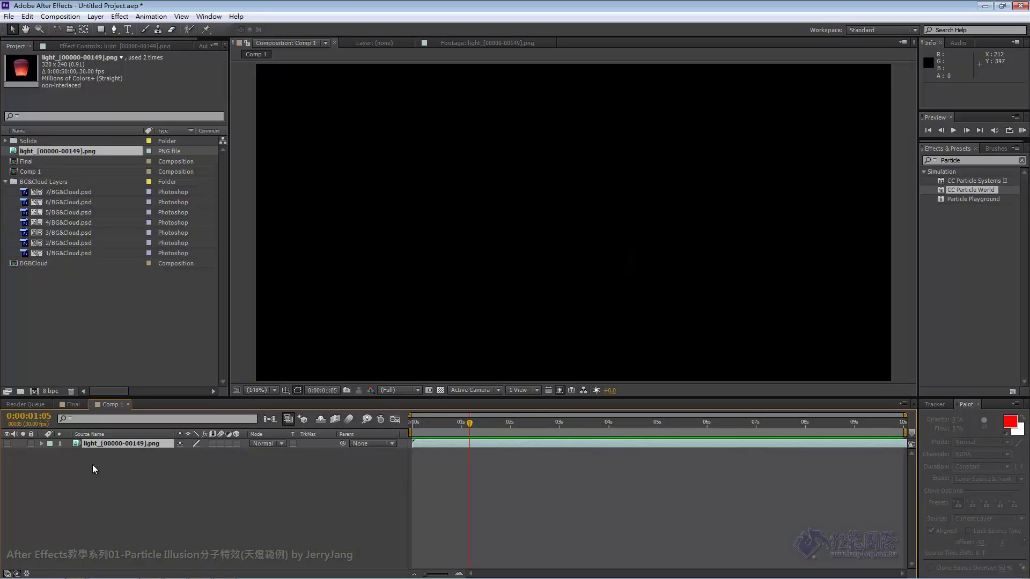
pyautogui.click(97, 16)
# Create a white comp-sized solid and apply CC Particle World to it
pyautogui.moveTo(110, 29)
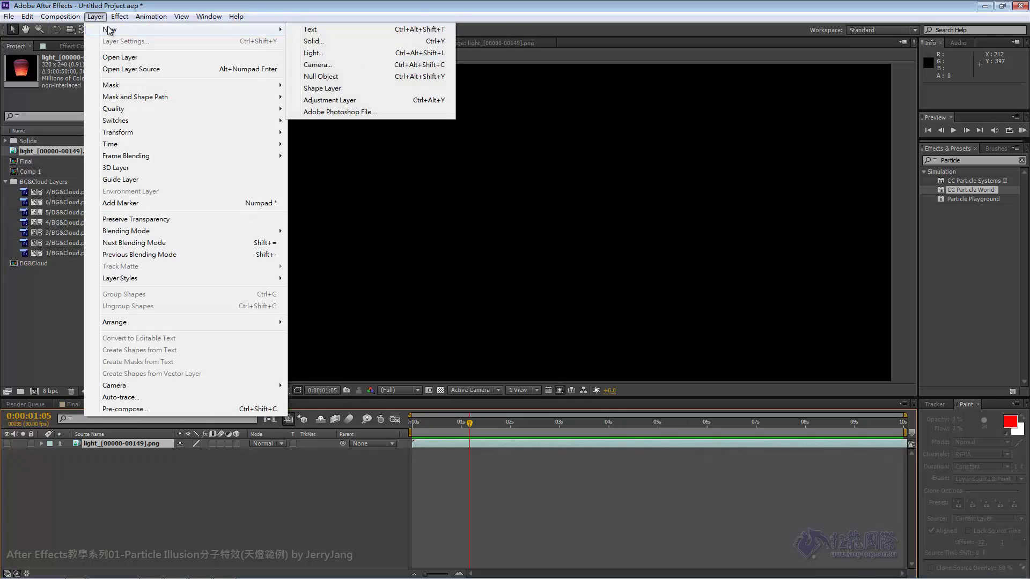
pyautogui.click(313, 41)
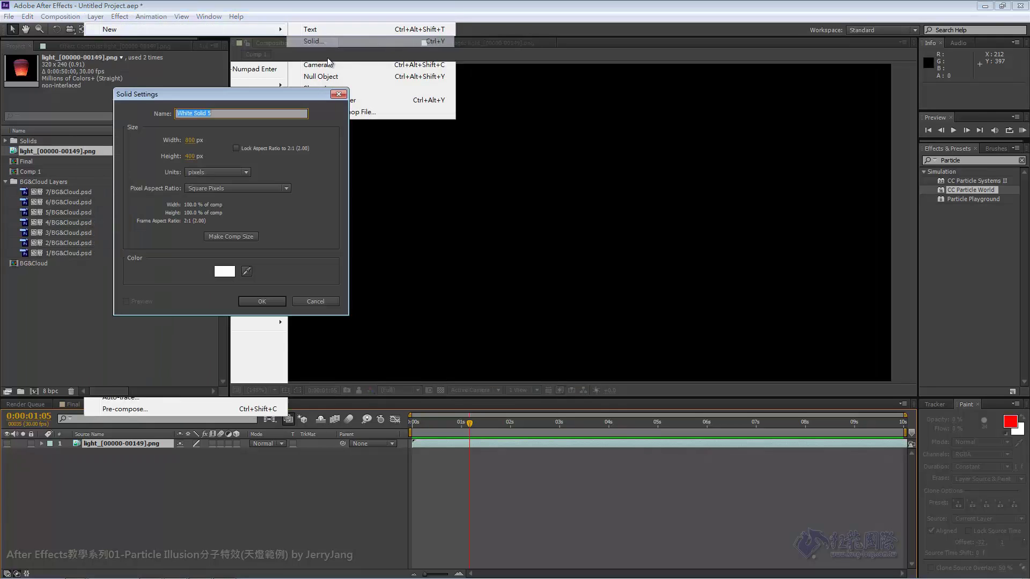
pyautogui.click(272, 302)
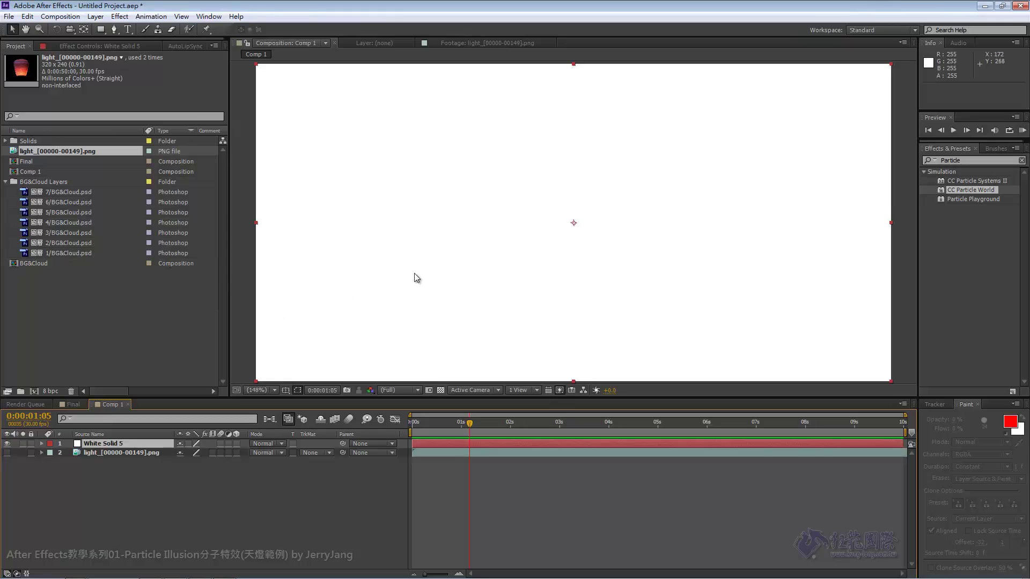
pyautogui.click(974, 161)
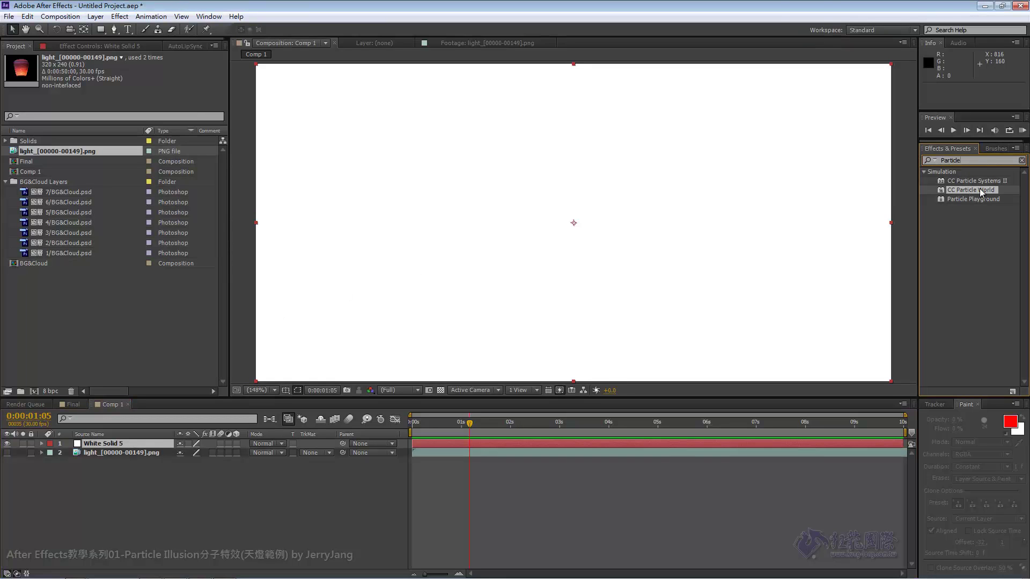
pyautogui.moveTo(979, 189); pyautogui.dragTo(202, 401)
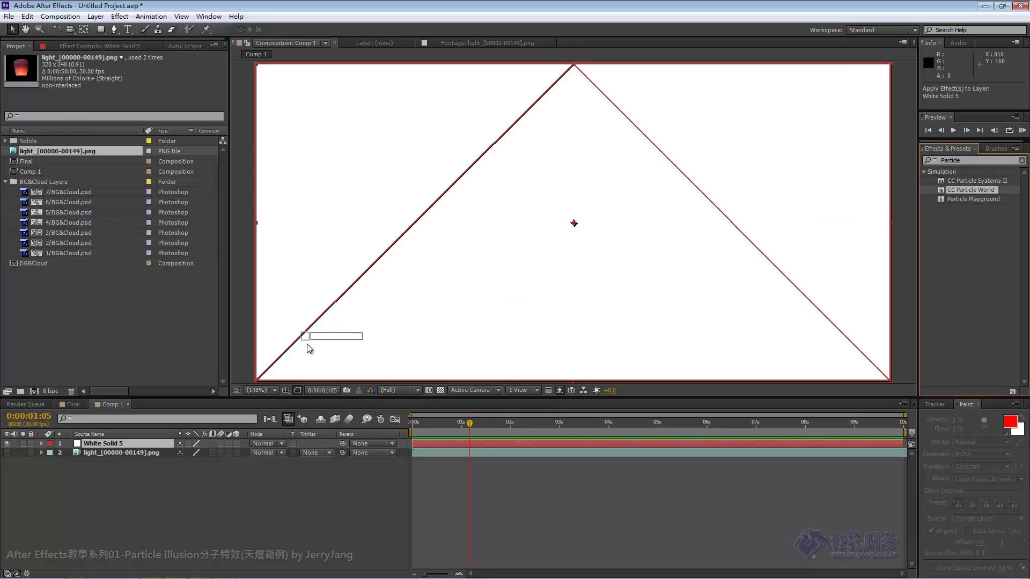
pyautogui.moveTo(202, 401); pyautogui.dragTo(177, 444)
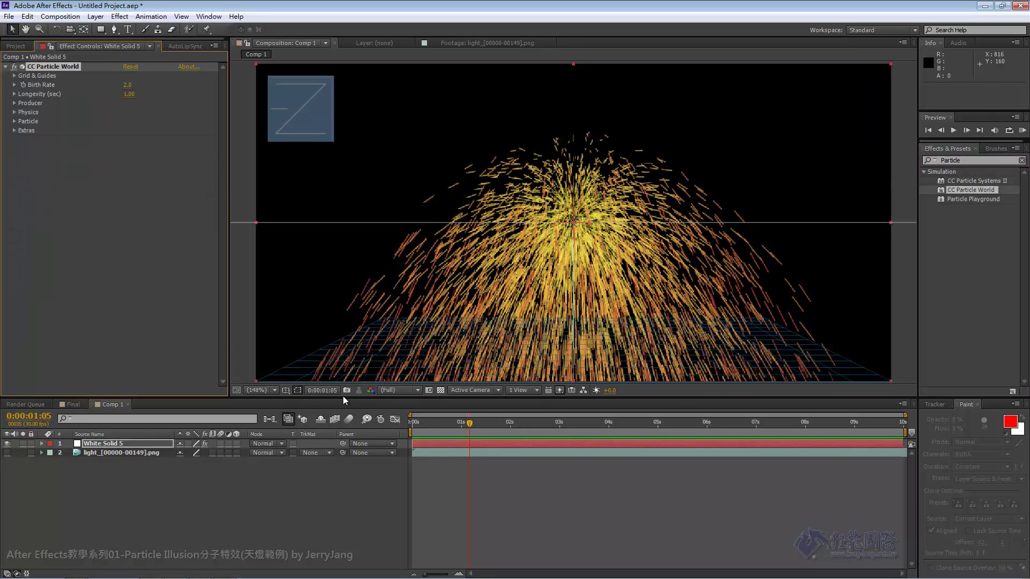
pyautogui.moveTo(470, 425); pyautogui.dragTo(535, 429)
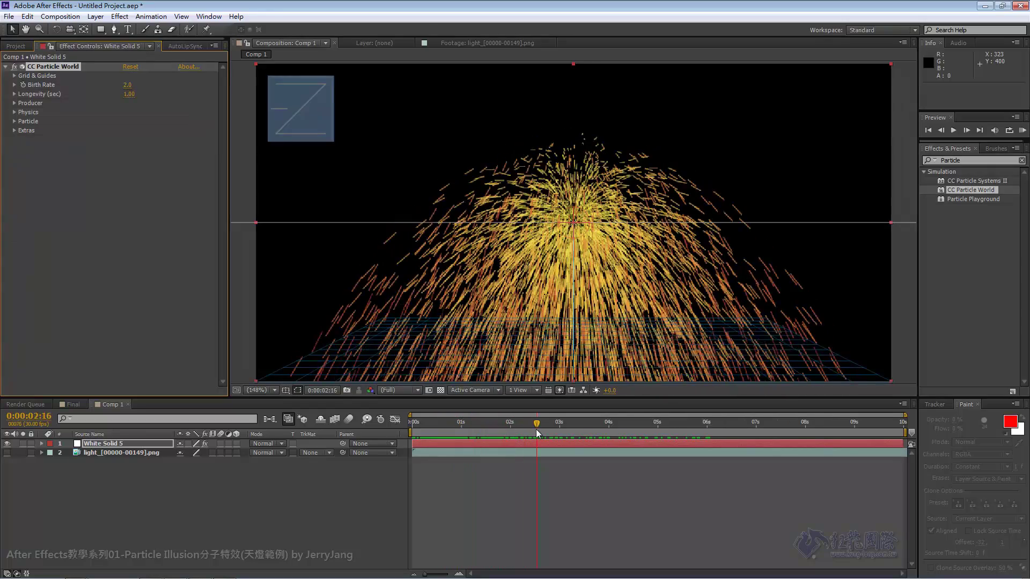
pyautogui.click(468, 423)
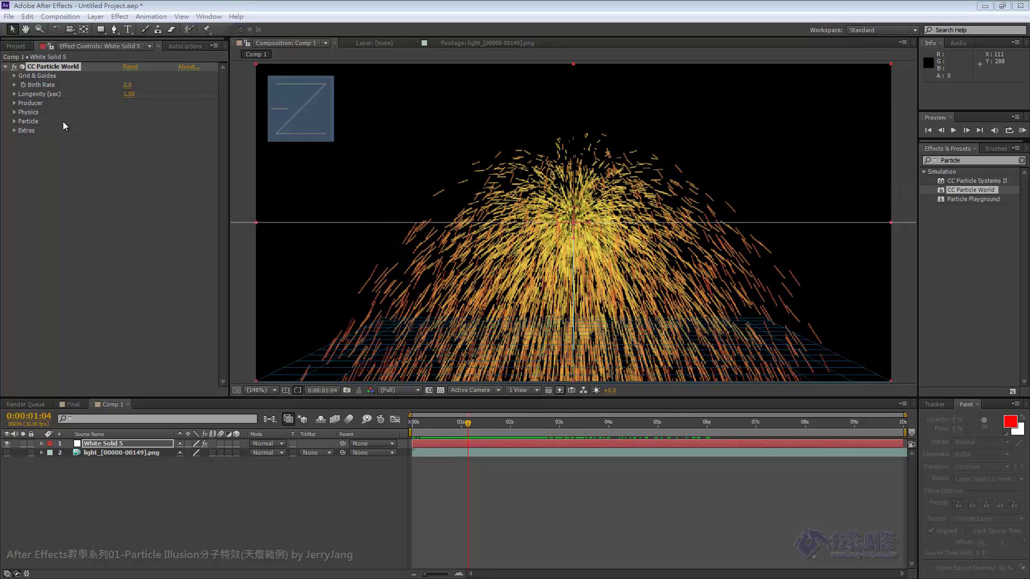
# Expand the Producer, Physics and Particle settings and scrub to watch the particles
pyautogui.click(14, 103)
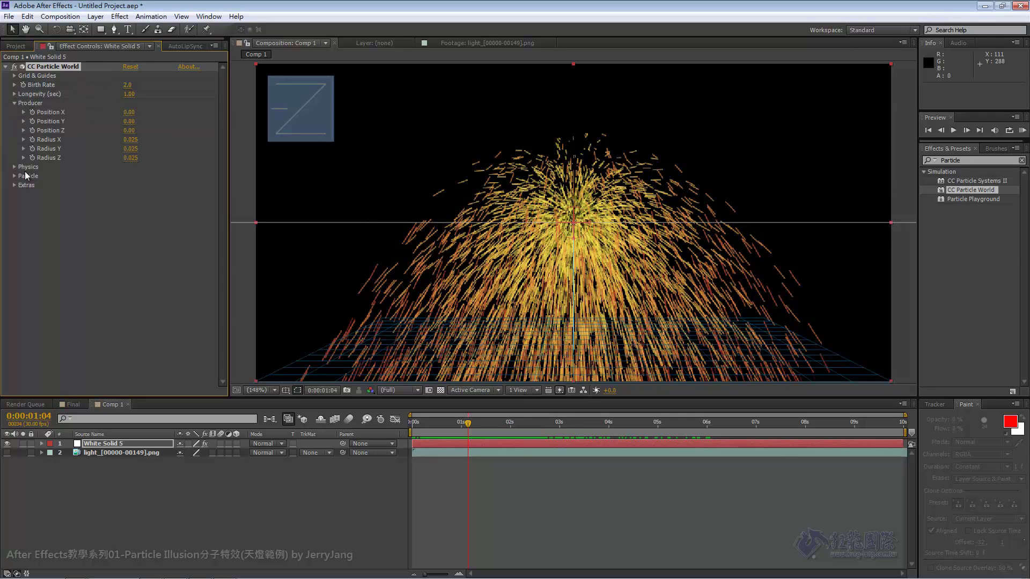
pyautogui.click(15, 167)
pyautogui.click(15, 267)
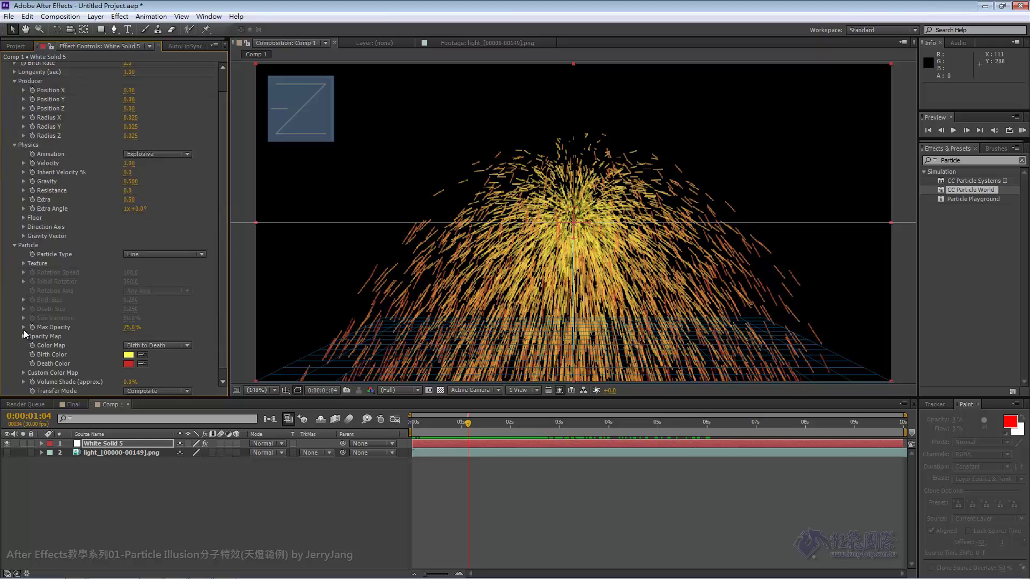
pyautogui.scroll(-3, 218, 301)
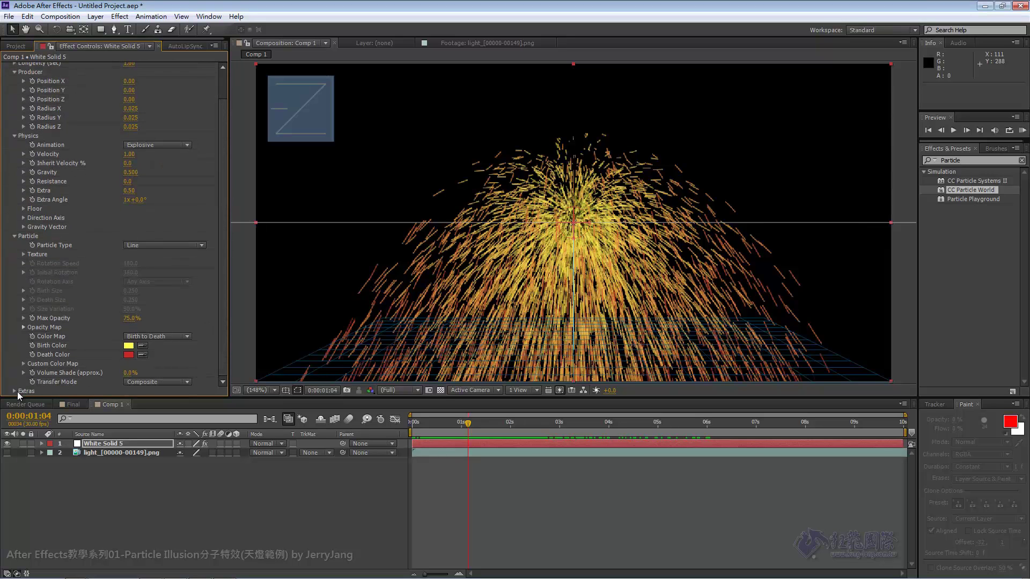
pyautogui.moveTo(221, 304); pyautogui.dragTo(223, 221)
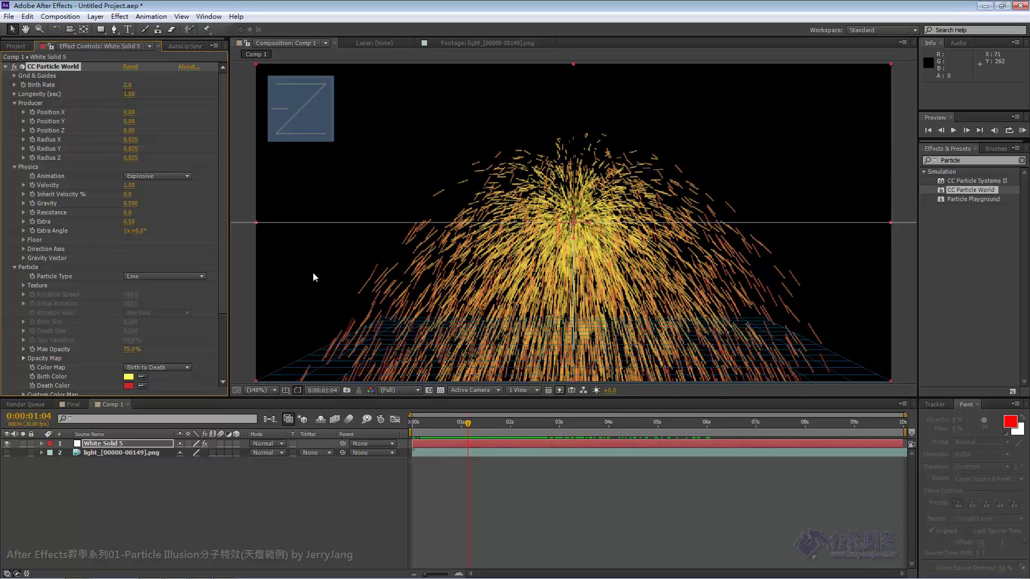
pyautogui.moveTo(468, 423)
pyautogui.mouseDown()
pyautogui.moveTo(459, 426)
pyautogui.moveTo(470, 423)
pyautogui.mouseUp()
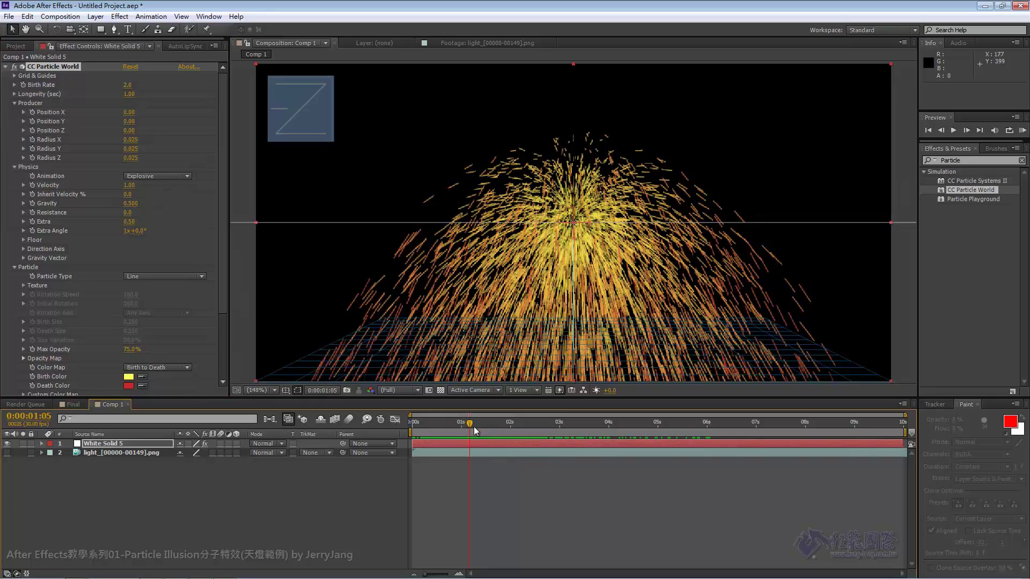
pyautogui.moveTo(474, 426)
pyautogui.mouseDown()
pyautogui.moveTo(525, 429)
pyautogui.moveTo(466, 426)
pyautogui.mouseUp()
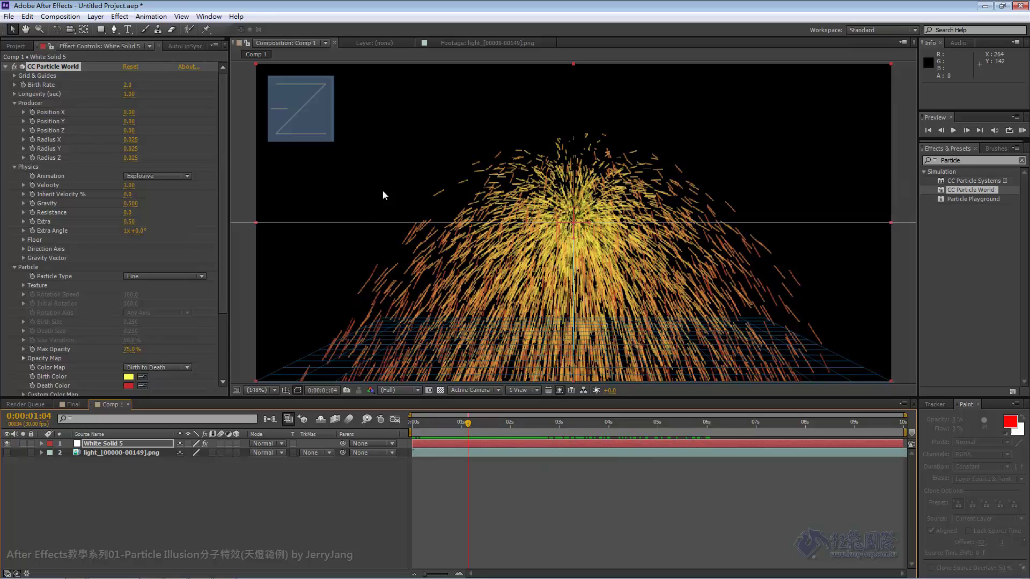
# Set the Physics Animation to Fire and preview the rising flame plume
pyautogui.click(167, 176)
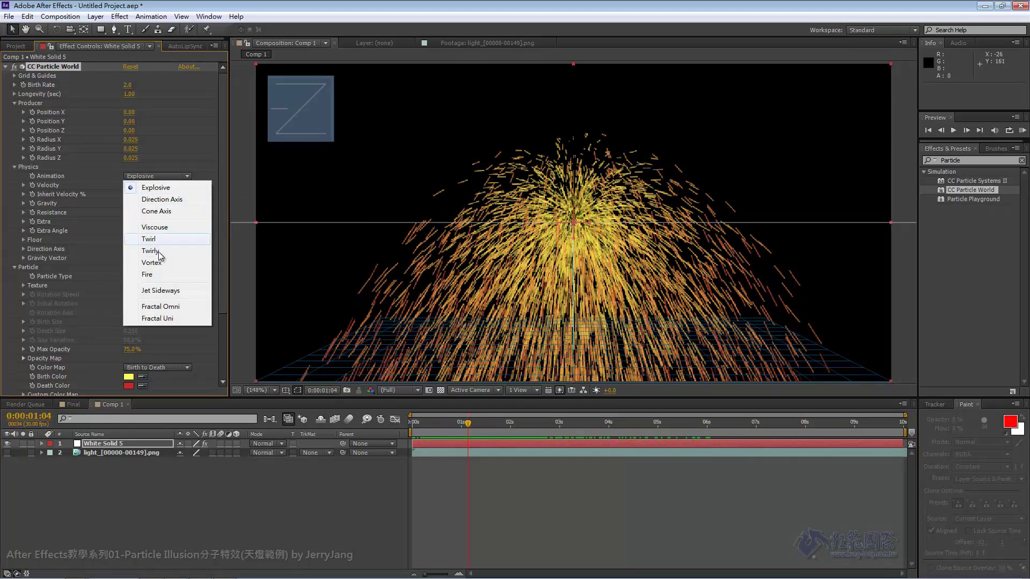
pyautogui.click(156, 274)
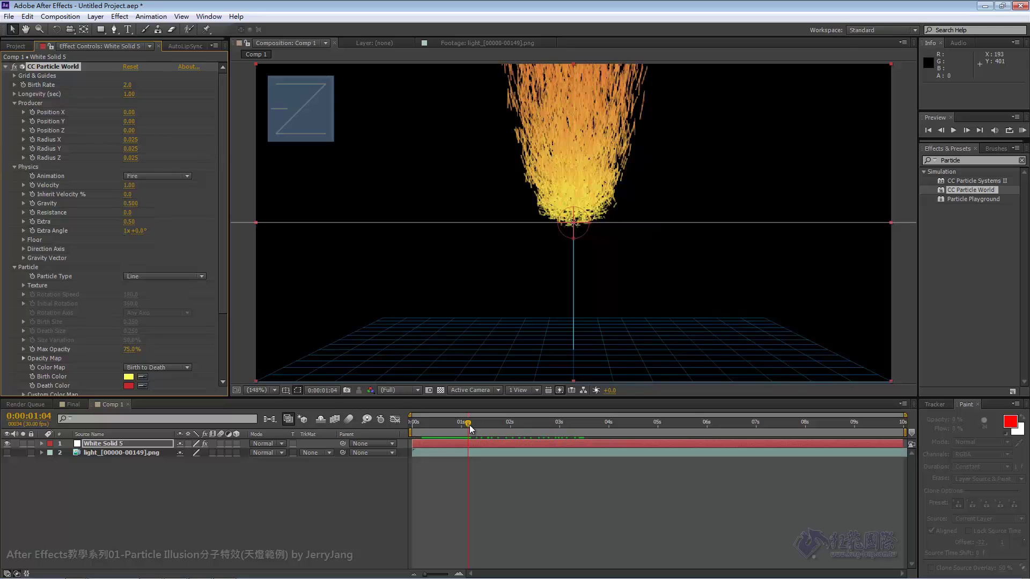
pyautogui.moveTo(469, 425); pyautogui.dragTo(552, 431)
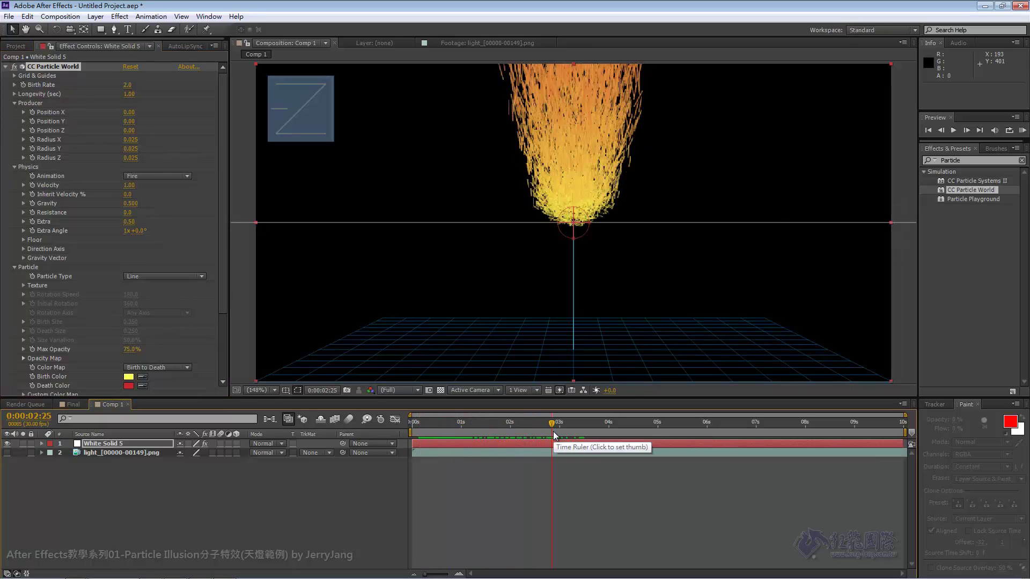
pyautogui.click(211, 213)
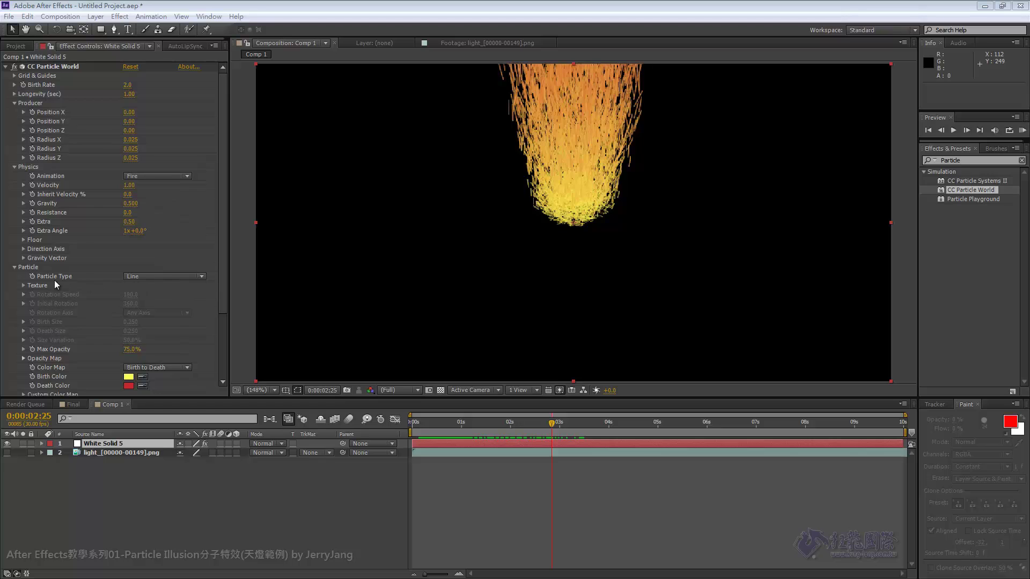
pyautogui.click(140, 276)
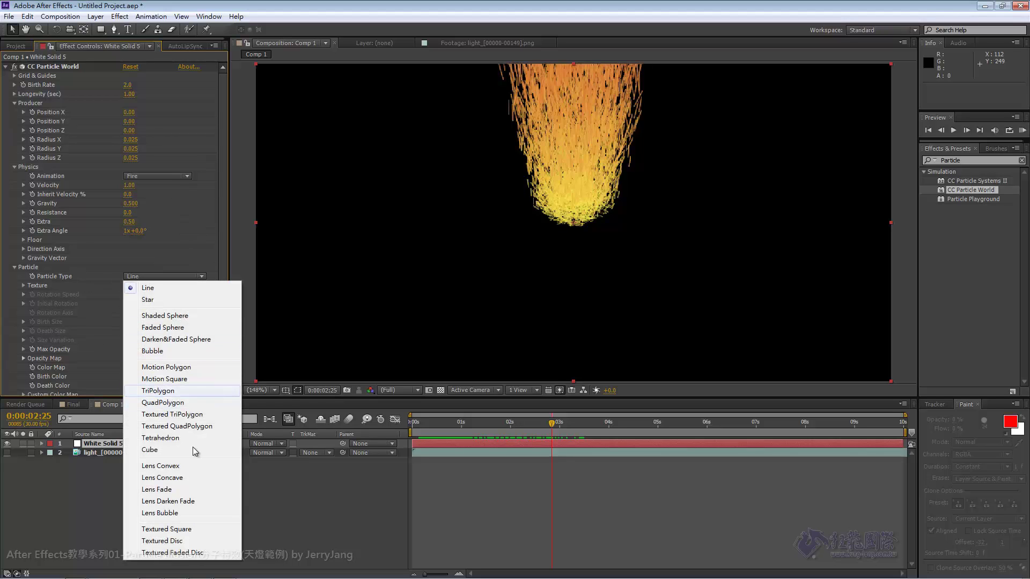
pyautogui.click(181, 530)
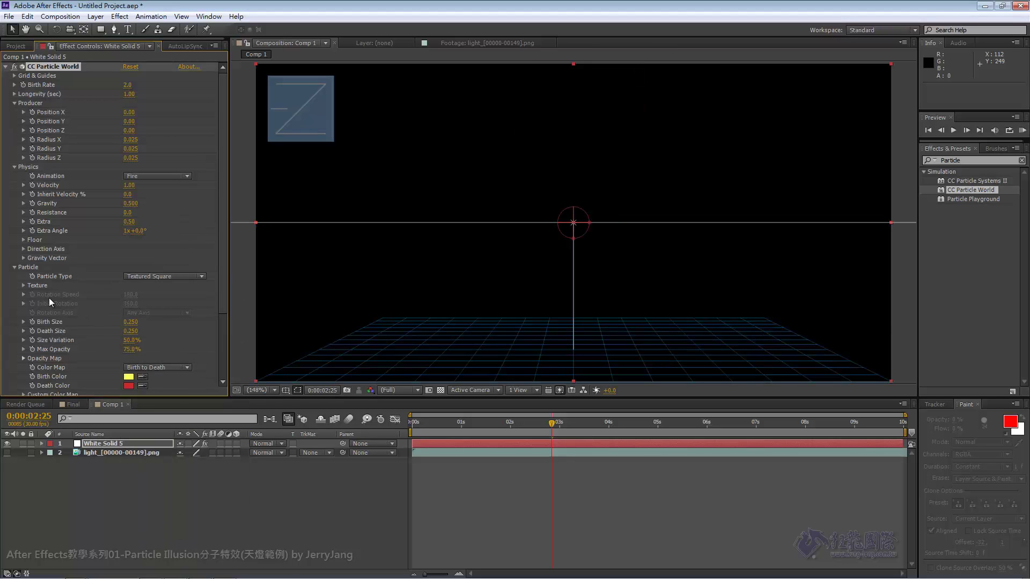
pyautogui.click(24, 285)
pyautogui.click(149, 295)
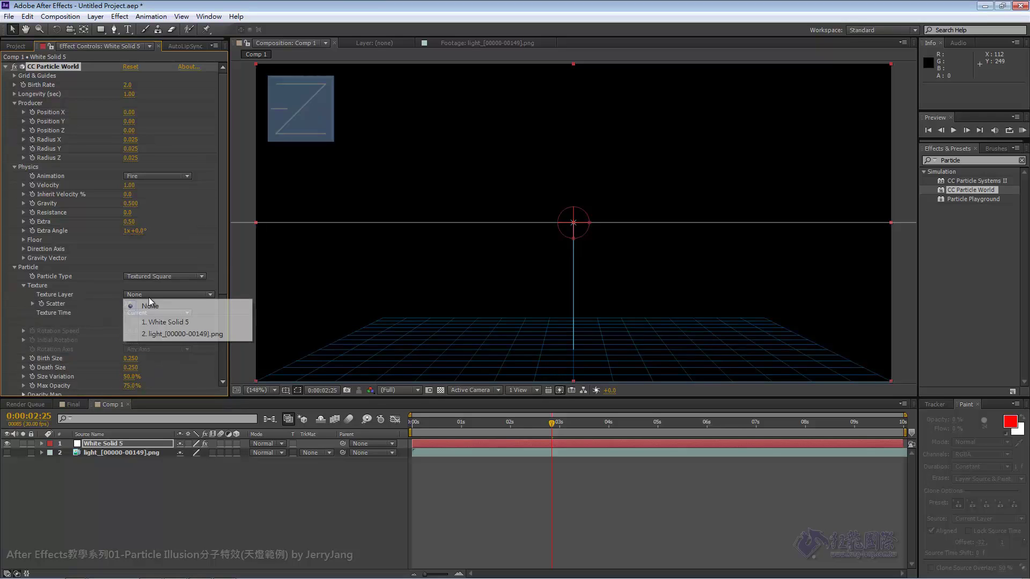
pyautogui.click(159, 334)
pyautogui.moveTo(553, 431)
pyautogui.mouseDown()
pyautogui.moveTo(518, 429)
pyautogui.moveTo(656, 432)
pyautogui.mouseUp()
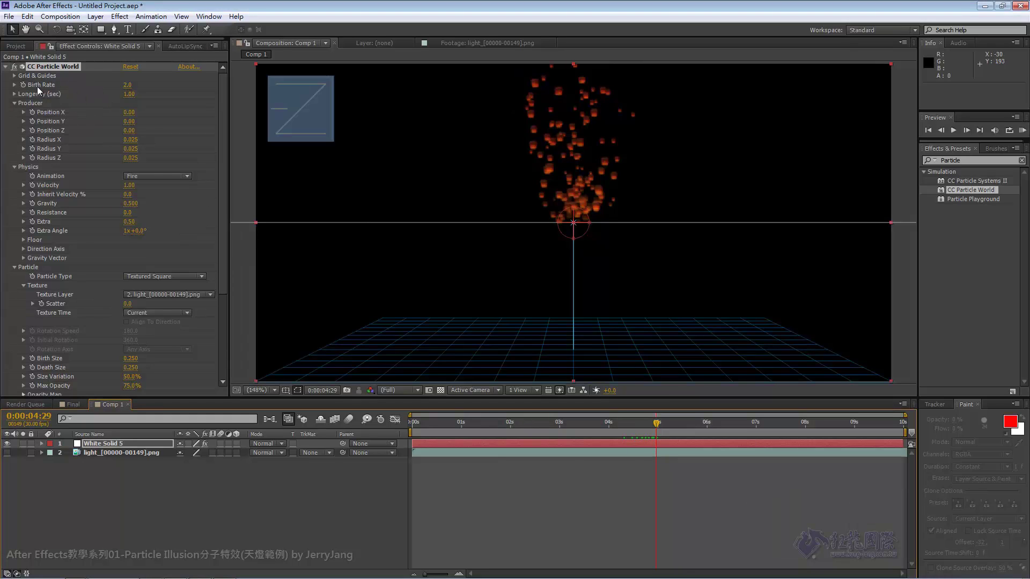
# Set Birth Rate to 0.1 and Longevity to 10 seconds
pyautogui.click(127, 85)
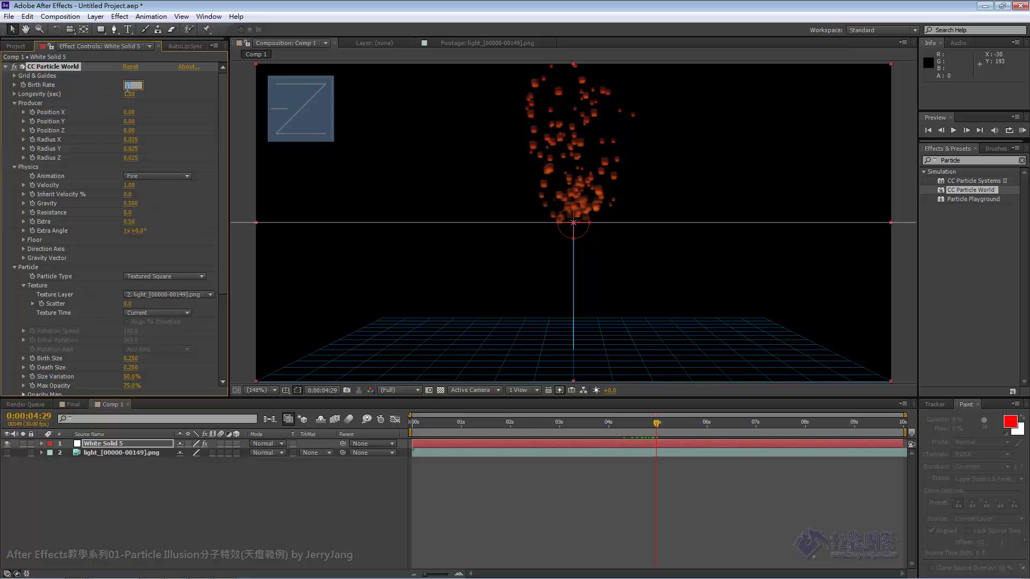
pyautogui.write('0.1')
pyautogui.press('Return')
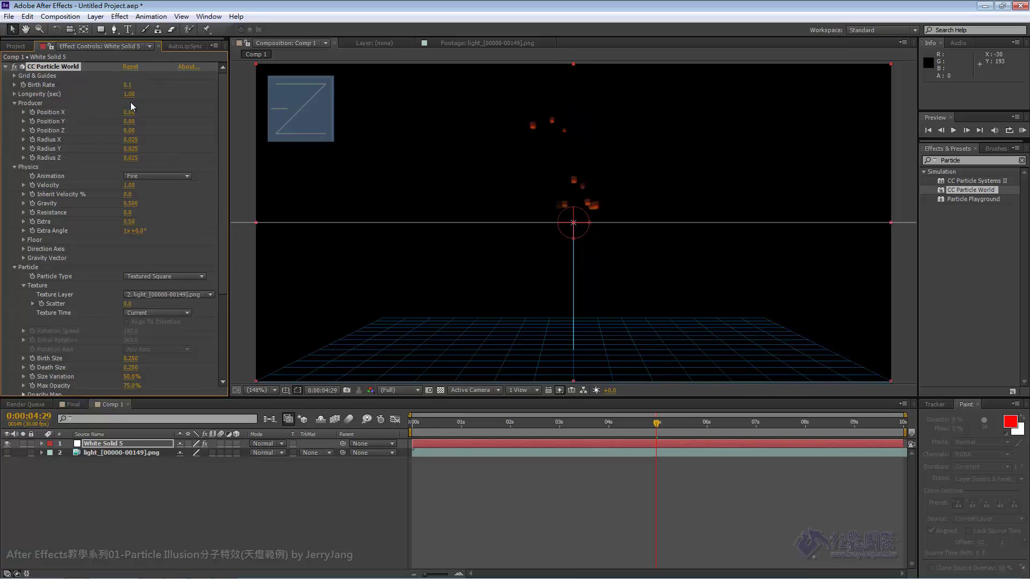
pyautogui.click(130, 95)
pyautogui.write('10')
pyautogui.press('Return')
# Set the Producer Radius X and Radius Z to 1 and preview the wider spread
pyautogui.click(130, 139)
pyautogui.write('1')
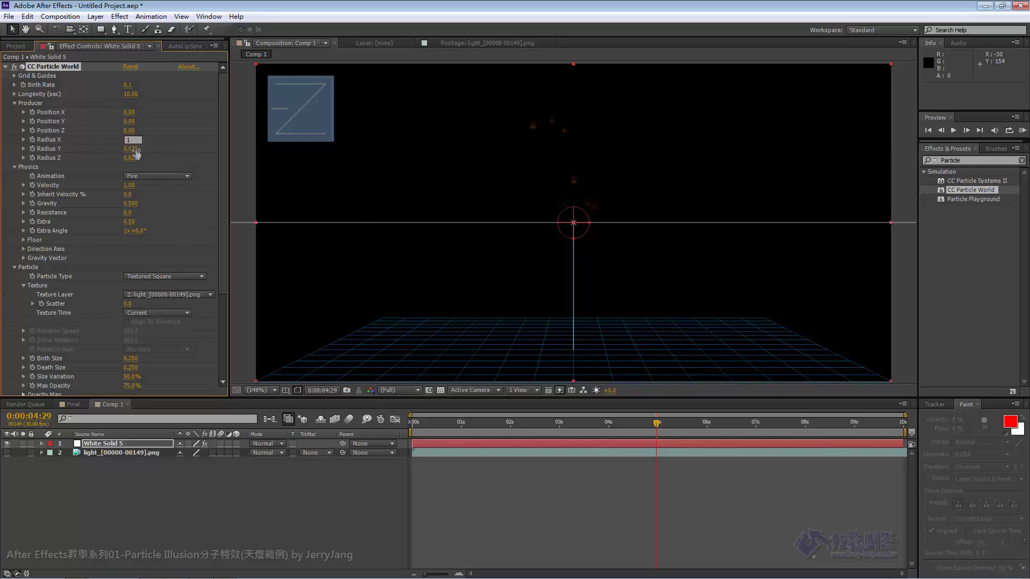
pyautogui.press('Return')
pyautogui.click(133, 158)
pyautogui.write('1')
pyautogui.press('Return')
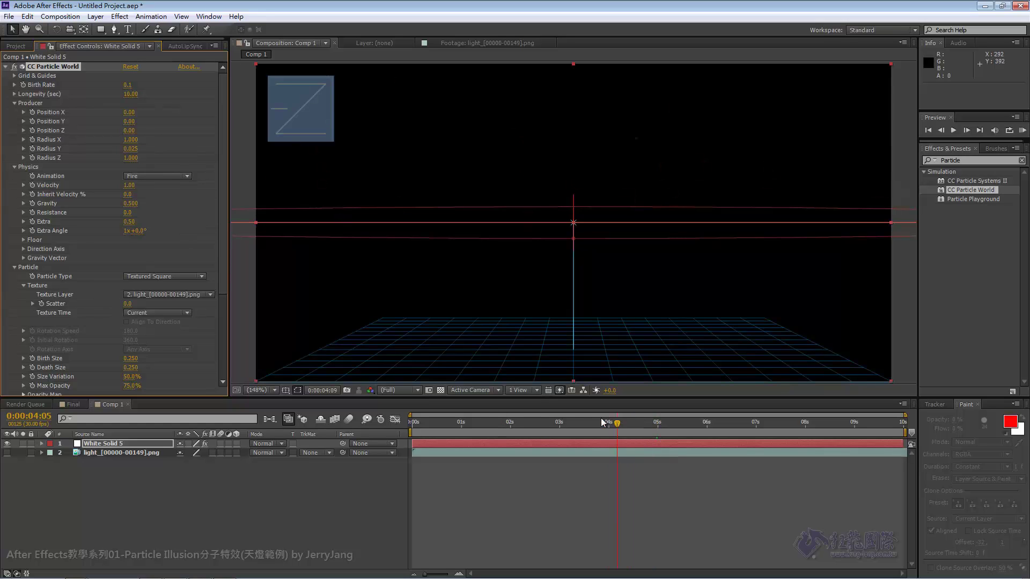
pyautogui.moveTo(656, 422)
pyautogui.mouseDown()
pyautogui.moveTo(530, 418)
pyautogui.moveTo(707, 434)
pyautogui.mouseUp()
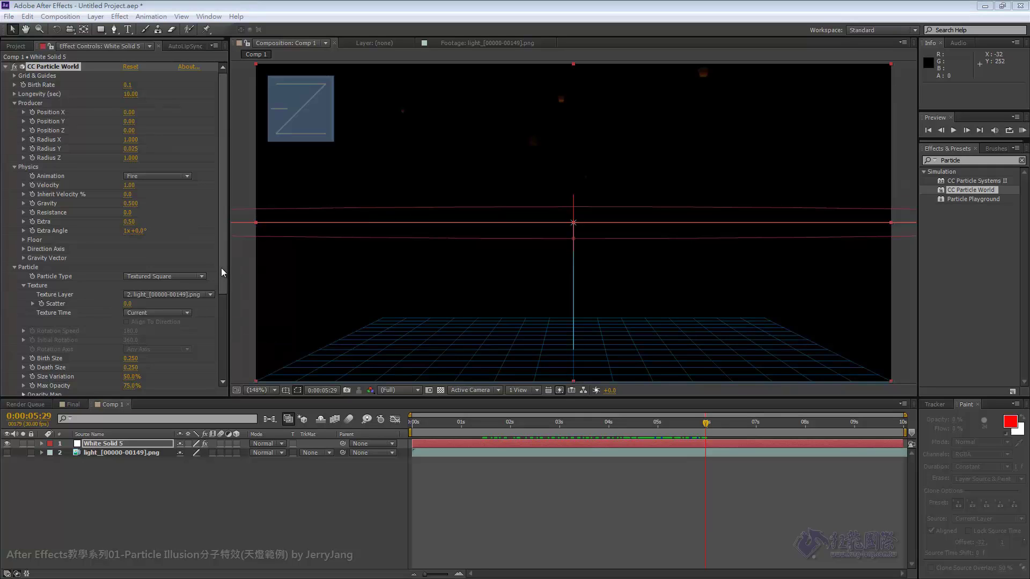
pyautogui.scroll(-3, 220, 289)
# Set Birth and Death Size to 1, Size Variation to 0% and Max Opacity to 100%
pyautogui.click(130, 314)
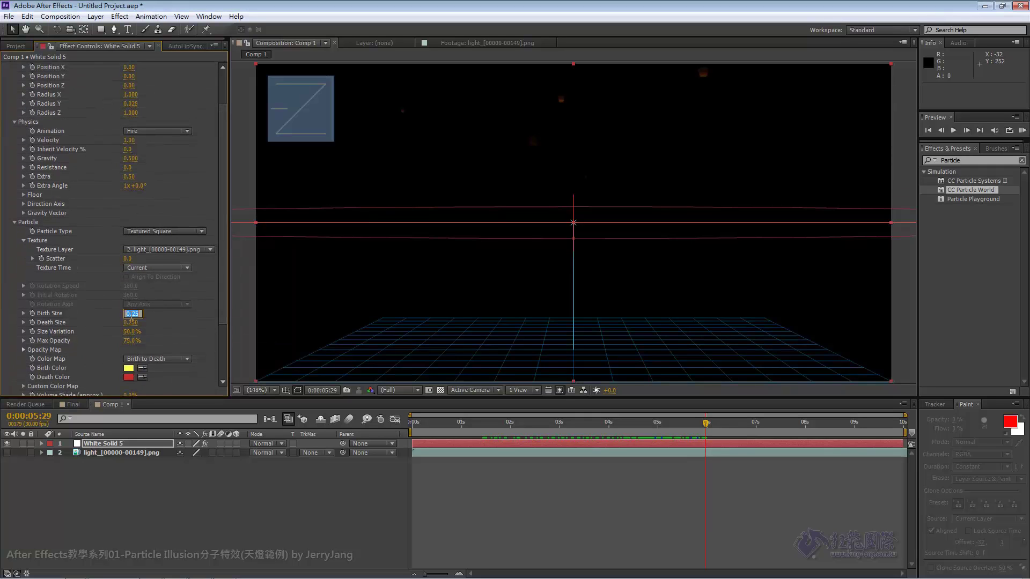
pyautogui.write('1')
pyautogui.press('Tab')
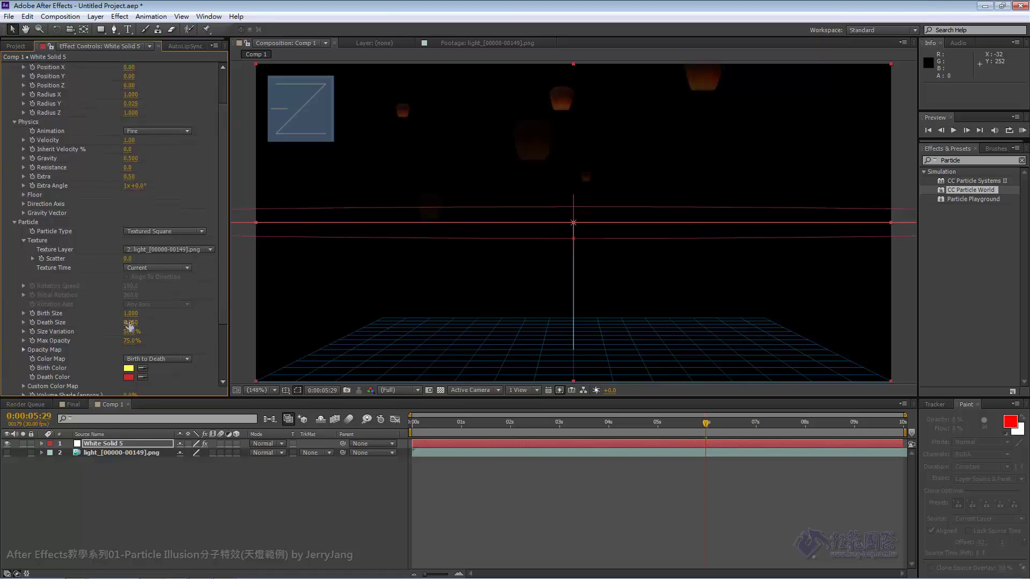
pyautogui.write('1')
pyautogui.press('Return')
pyautogui.moveTo(131, 332); pyautogui.dragTo(82, 322)
pyautogui.moveTo(137, 342); pyautogui.dragTo(163, 339)
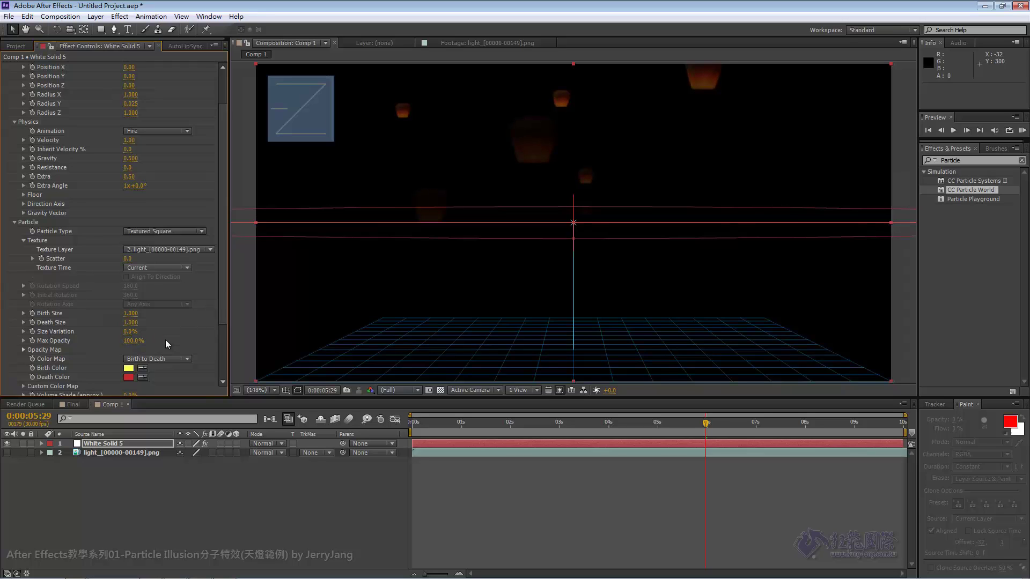
pyautogui.moveTo(221, 308); pyautogui.dragTo(220, 331)
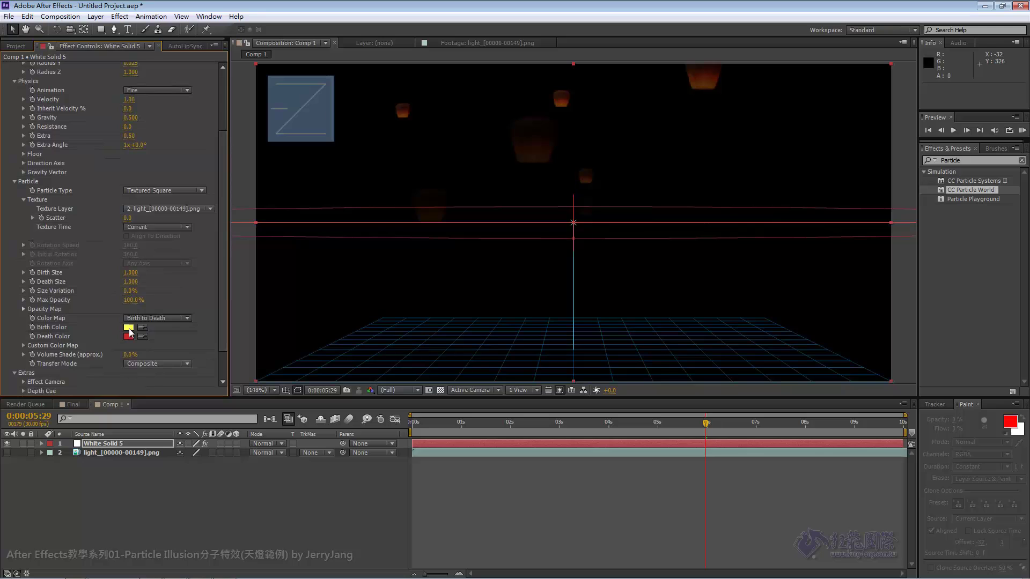
# Change both Birth Color and Death Color to white (FFFFFF)
pyautogui.click(130, 328)
pyautogui.moveTo(138, 188); pyautogui.dragTo(63, 90)
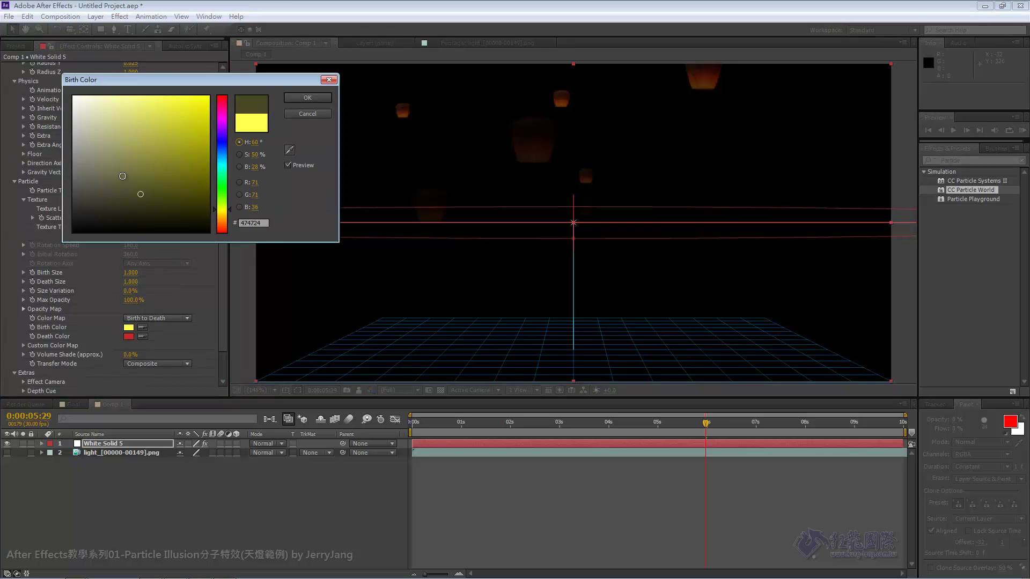
pyautogui.click(307, 98)
pyautogui.click(130, 337)
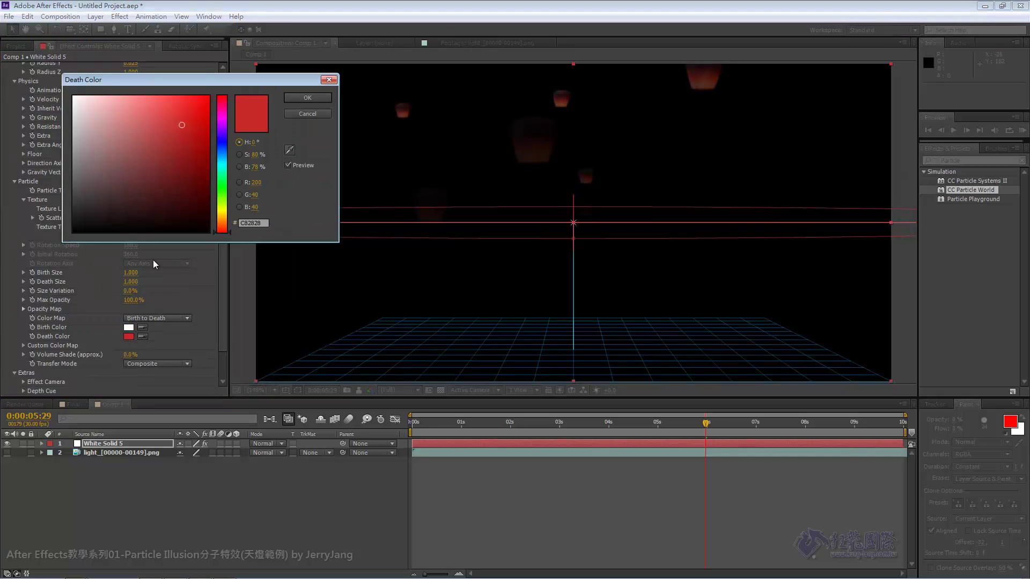
pyautogui.click(148, 206)
pyautogui.moveTo(148, 207); pyautogui.dragTo(69, 92)
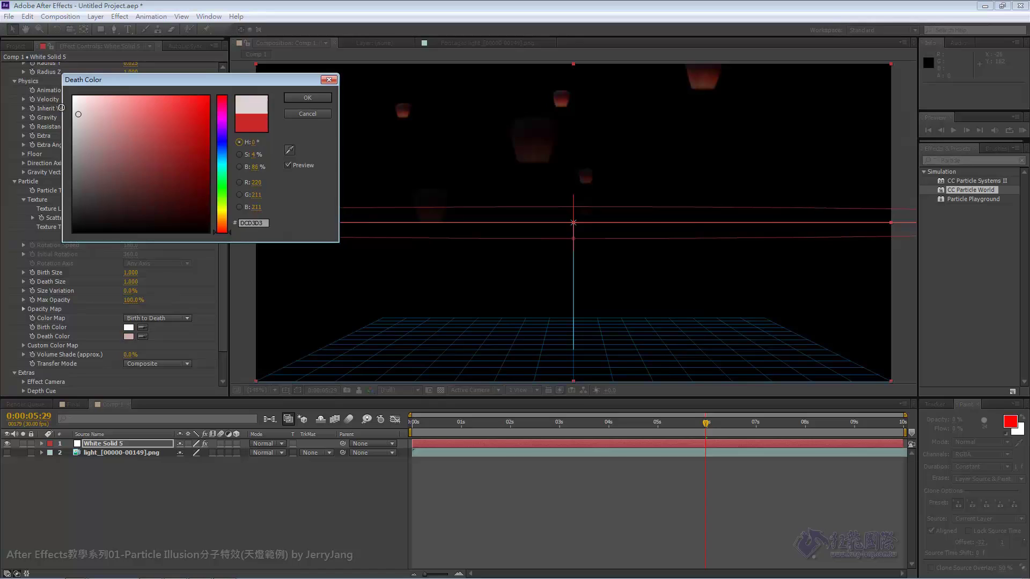
pyautogui.click(327, 100)
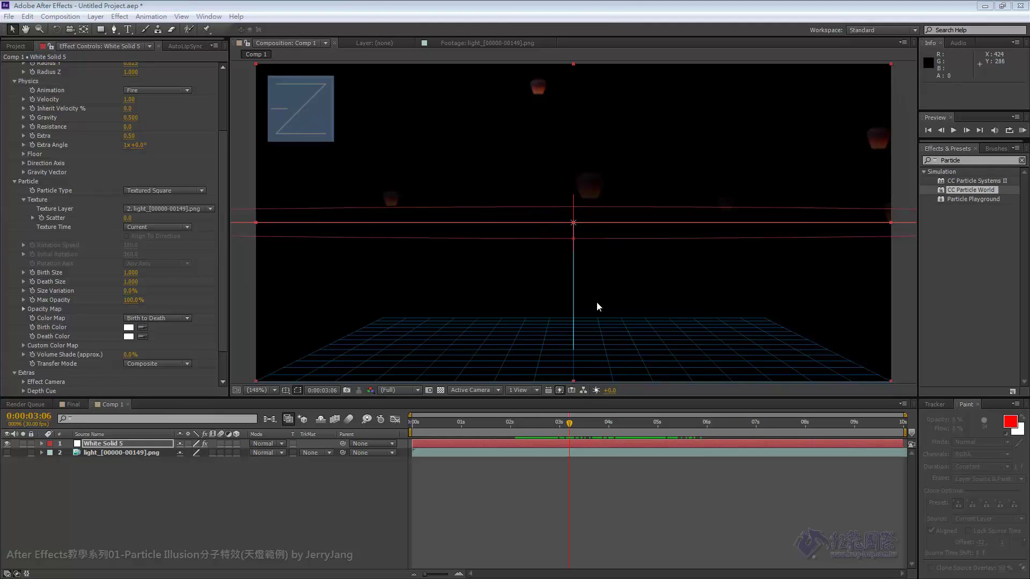
# Preview an earlier frame and lower the emitter's Position Y to 0.26
pyautogui.moveTo(570, 423)
pyautogui.mouseDown()
pyautogui.moveTo(509, 423)
pyautogui.moveTo(553, 423)
pyautogui.moveTo(512, 428)
pyautogui.moveTo(541, 431)
pyautogui.mouseUp()
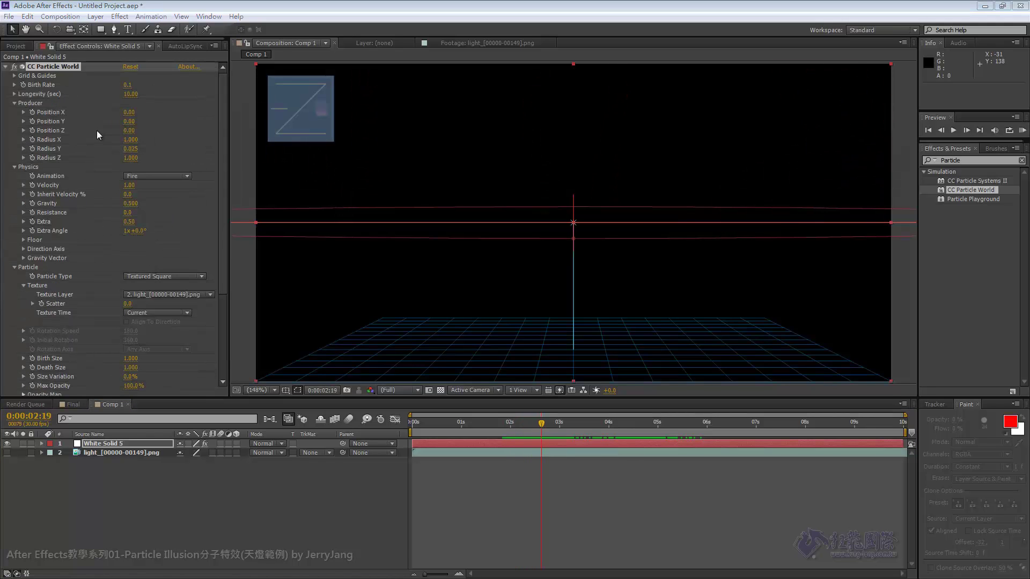
pyautogui.moveTo(129, 122); pyautogui.dragTo(147, 124)
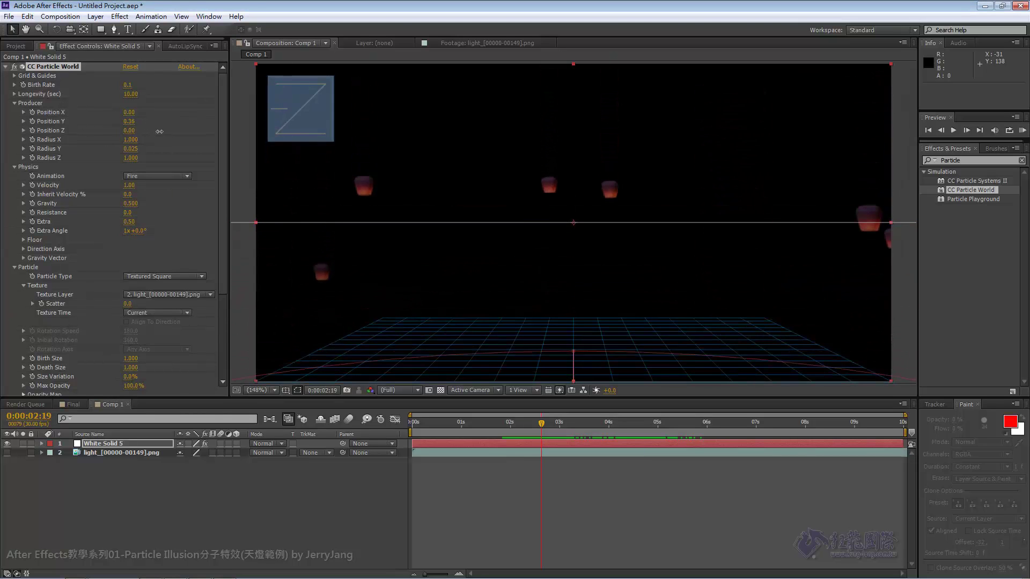
pyautogui.moveTo(223, 121); pyautogui.dragTo(227, 226)
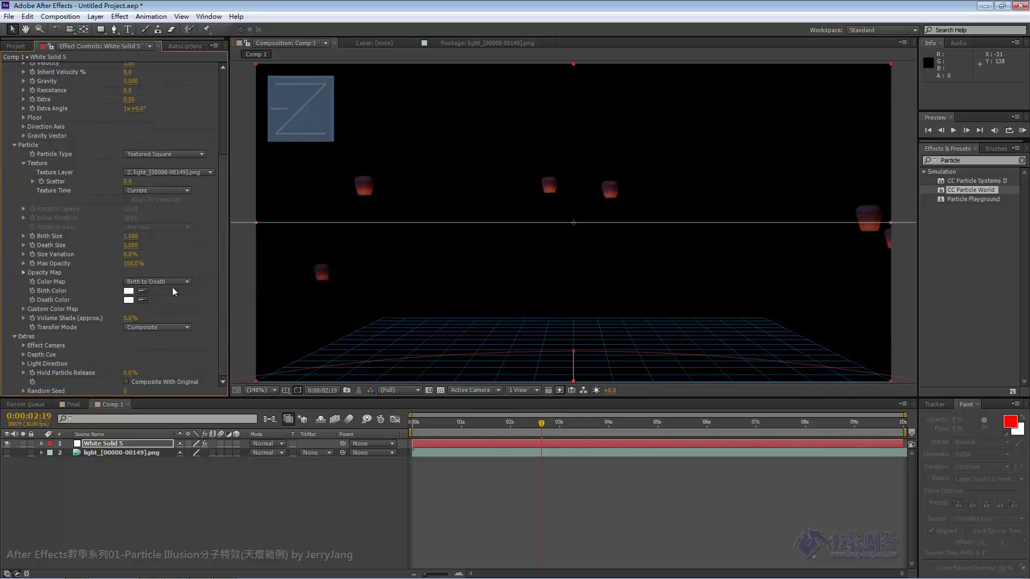
# Tilt the particle effect camera to -10° on Rotation X and roll it 27° on Rotation Z
pyautogui.click(23, 346)
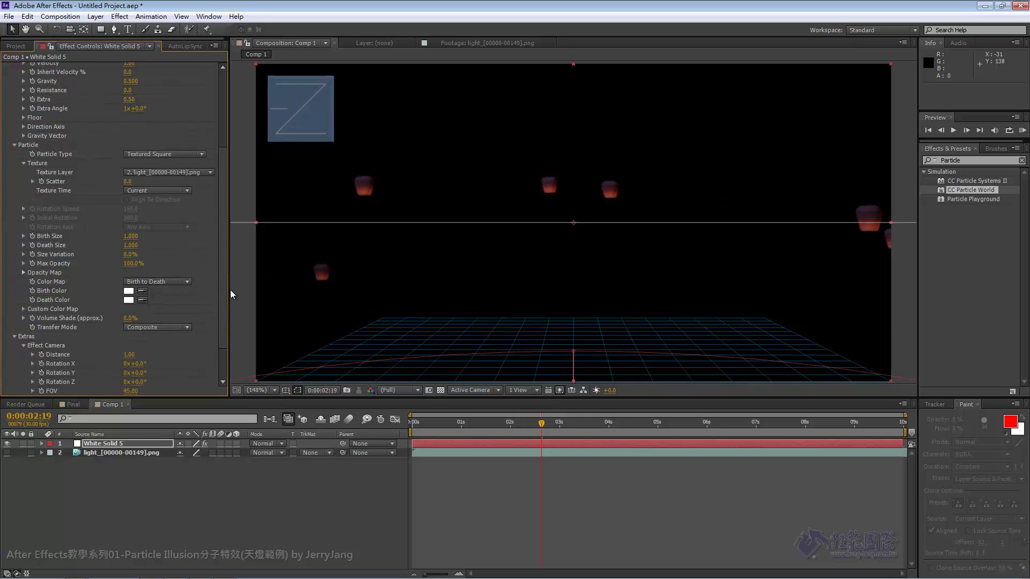
pyautogui.moveTo(225, 306); pyautogui.dragTo(224, 347)
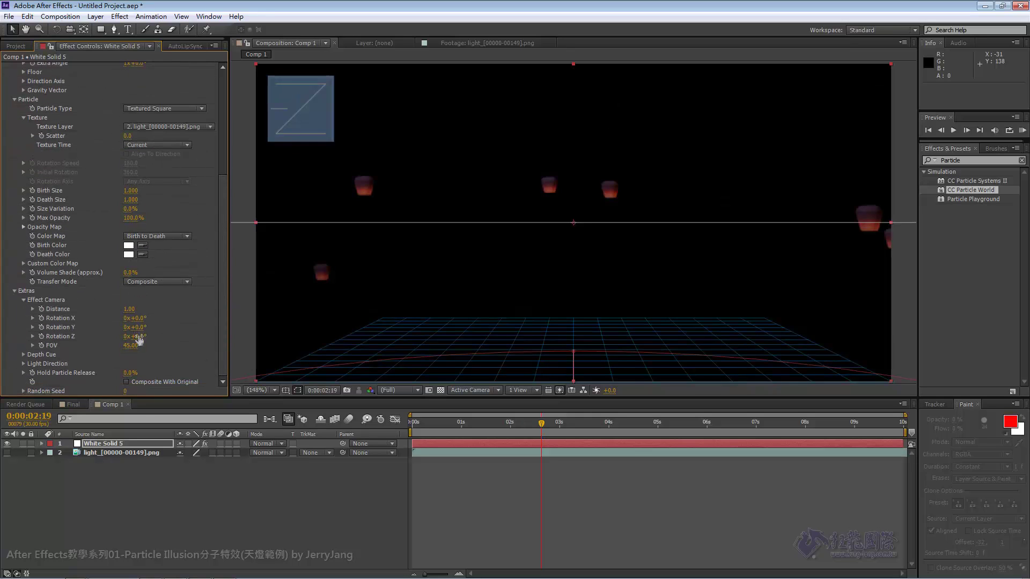
pyautogui.moveTo(141, 336); pyautogui.dragTo(142, 323)
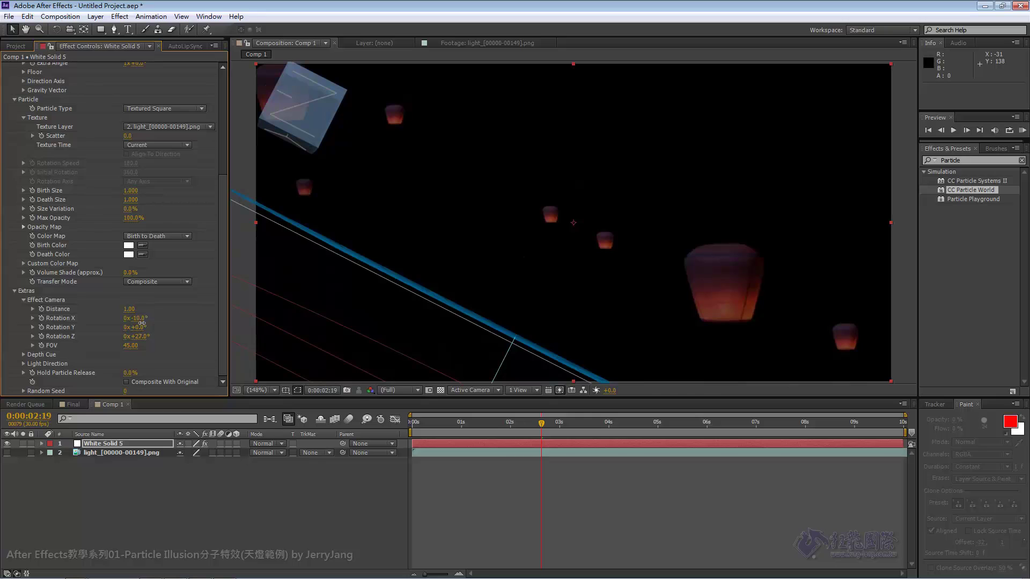
# Lower the emitter by setting Producer Position Y to 0.52, then preview from near the start
pyautogui.moveTo(540, 425); pyautogui.dragTo(467, 426)
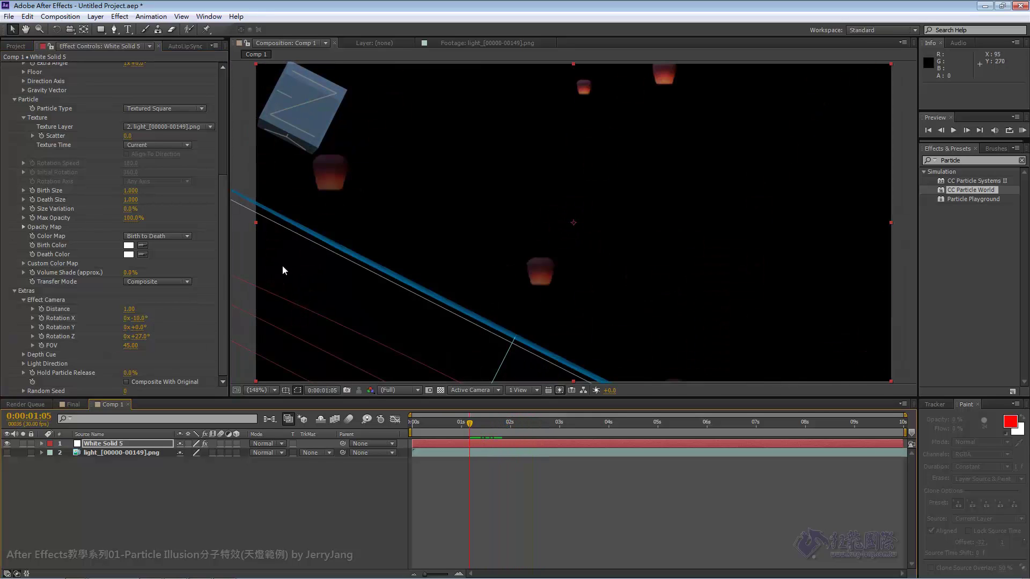
pyautogui.moveTo(224, 277); pyautogui.dragTo(226, 156)
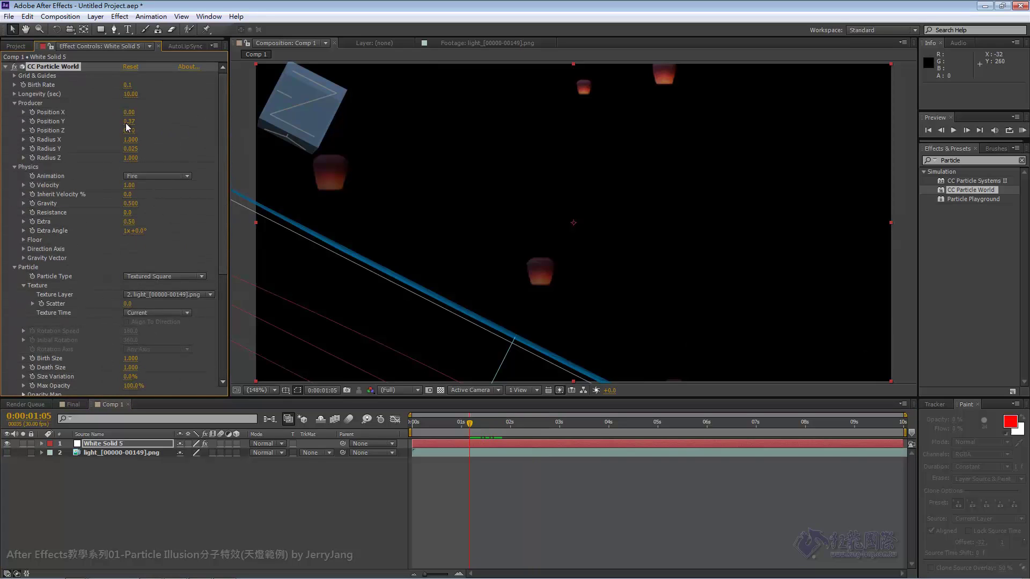
pyautogui.moveTo(131, 125); pyautogui.dragTo(140, 122)
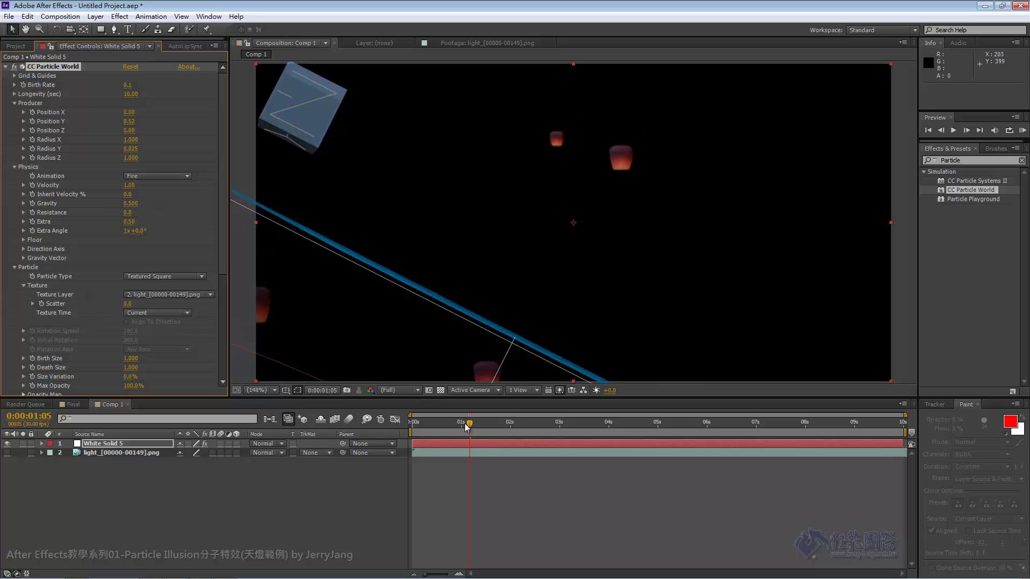
pyautogui.moveTo(470, 426)
pyautogui.mouseDown()
pyautogui.moveTo(418, 441)
pyautogui.moveTo(503, 453)
pyautogui.mouseUp()
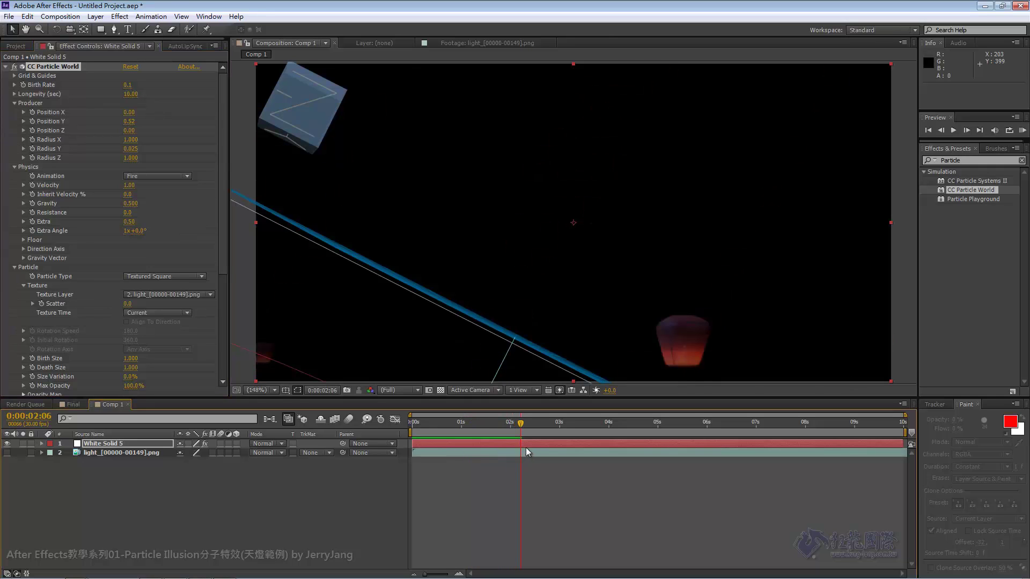
pyautogui.click(1022, 130)
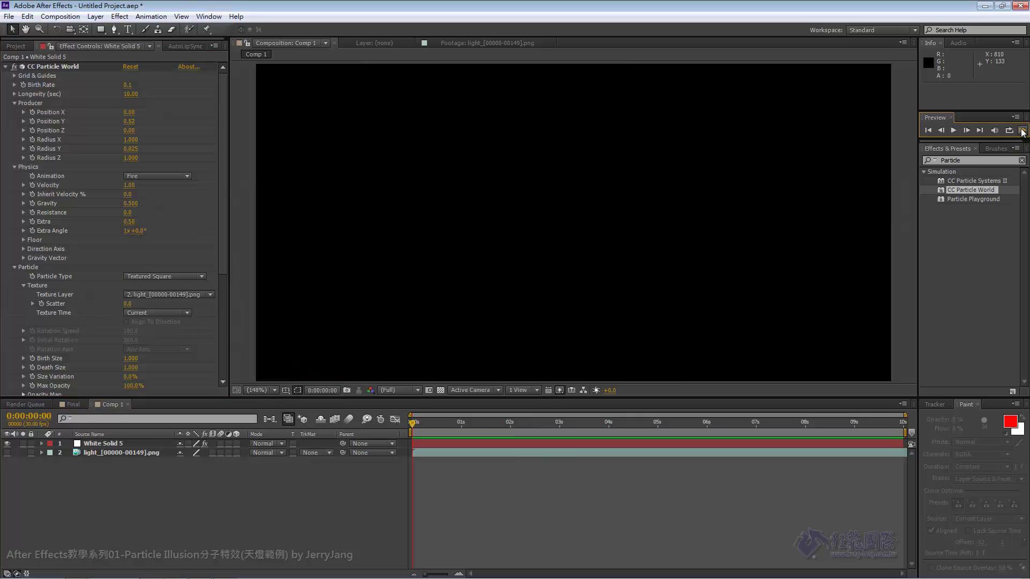
pyautogui.click(1022, 131)
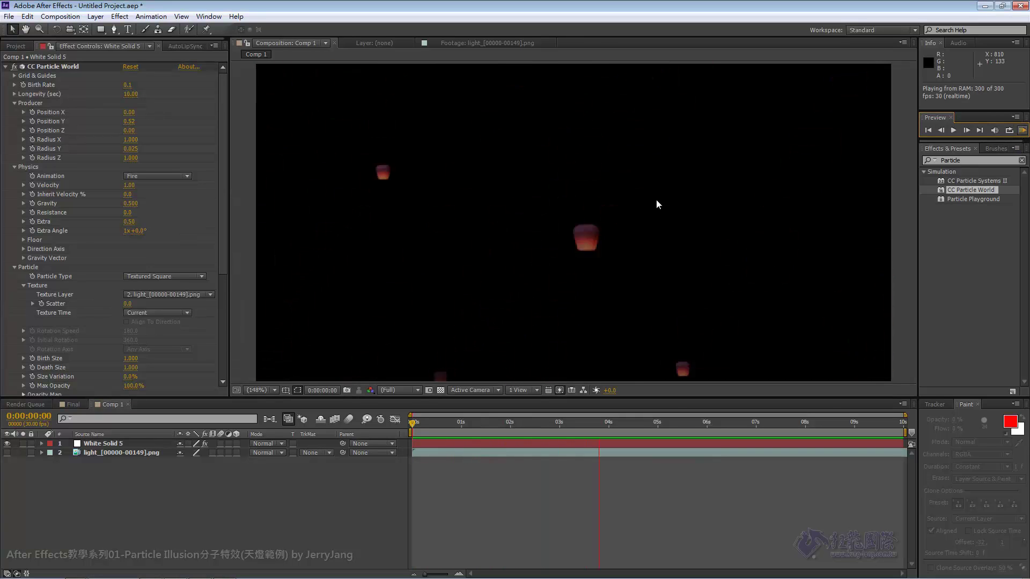
# Enter Physics Velocity 0.50, Gravity 0.050, Resistance 0.2, Extra 0.00 and Extra Angle 0°, then preview the lanterns
pyautogui.click(321, 266)
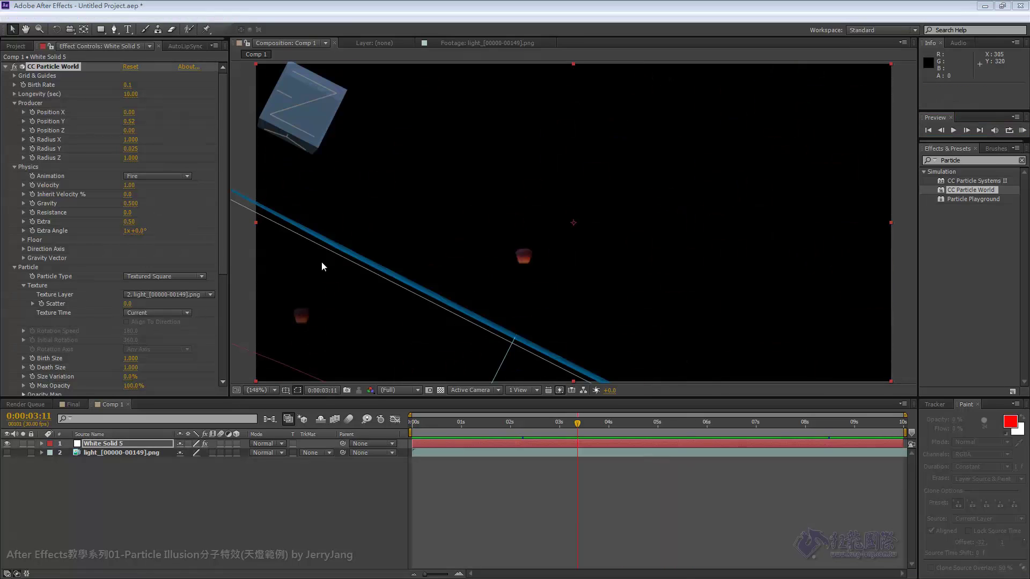
pyautogui.click(130, 187)
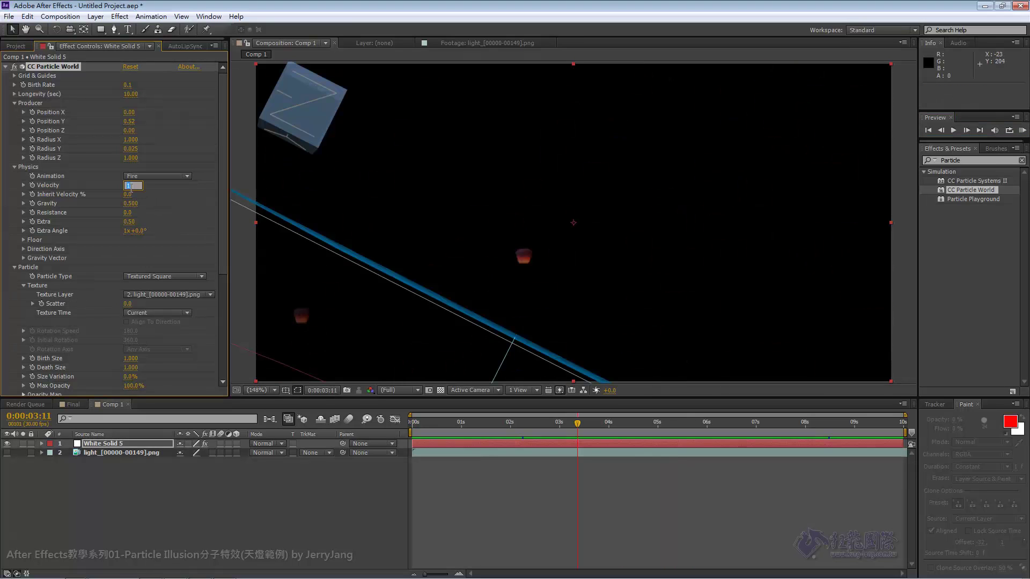
pyautogui.write('0.5')
pyautogui.press('Return')
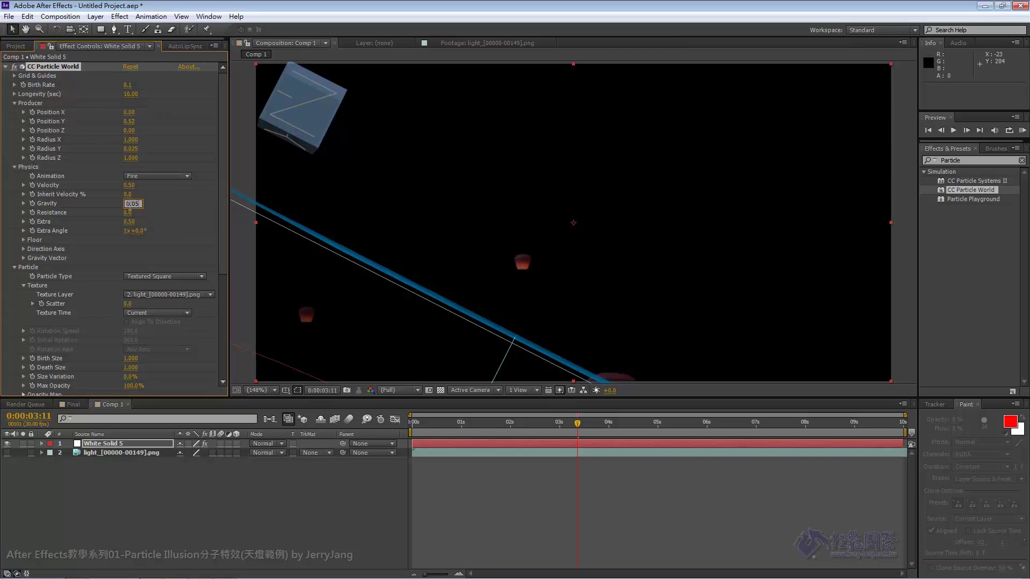
pyautogui.press('Return')
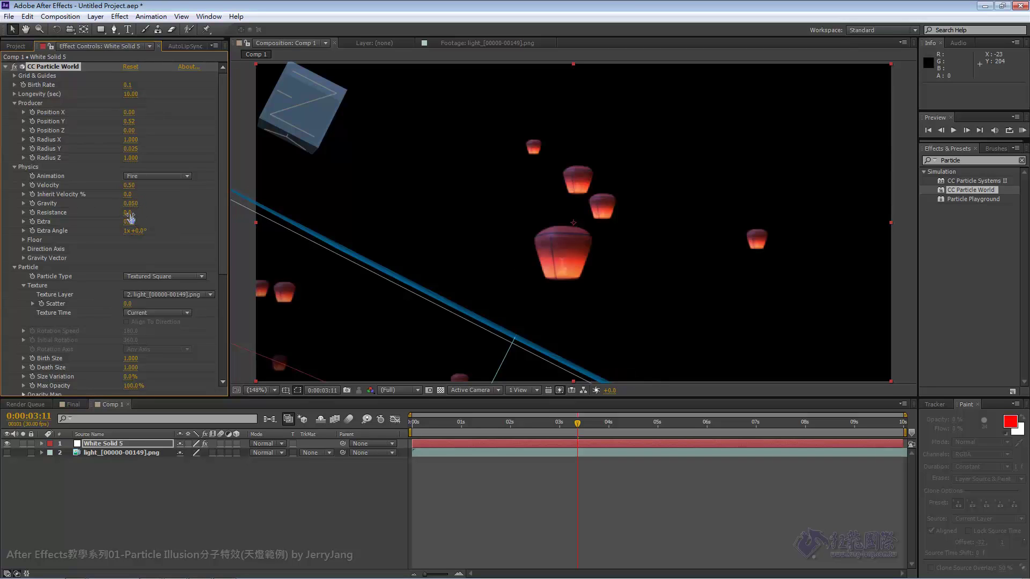
pyautogui.click(130, 213)
pyautogui.press('Return')
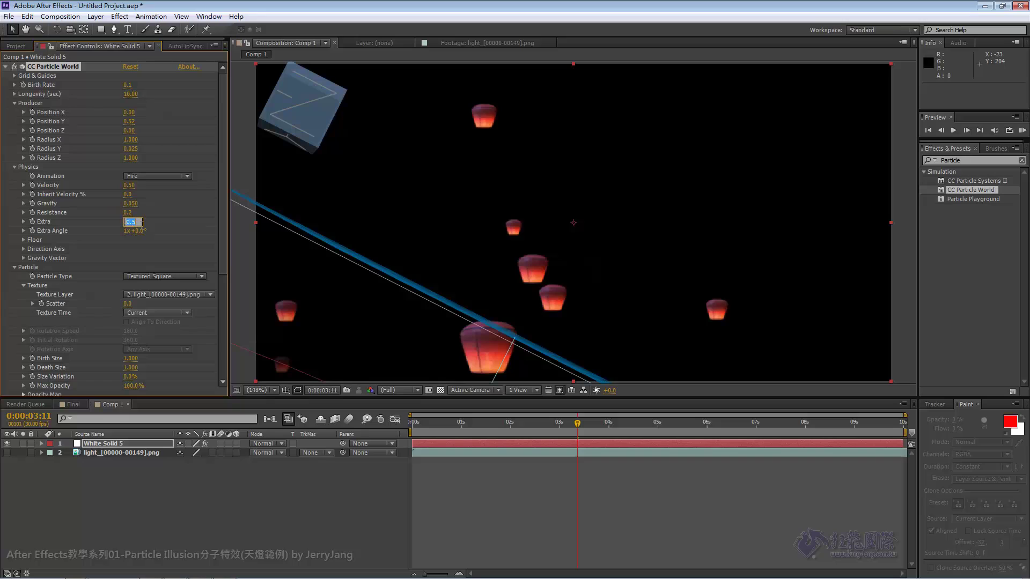
pyautogui.write('0')
pyautogui.press('Return')
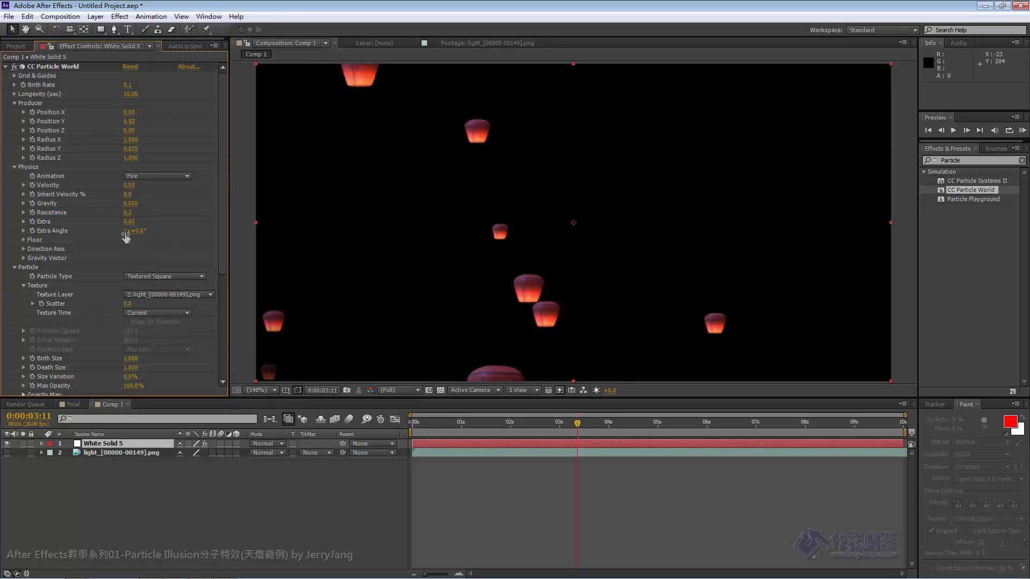
pyautogui.click(130, 232)
pyautogui.press('Return')
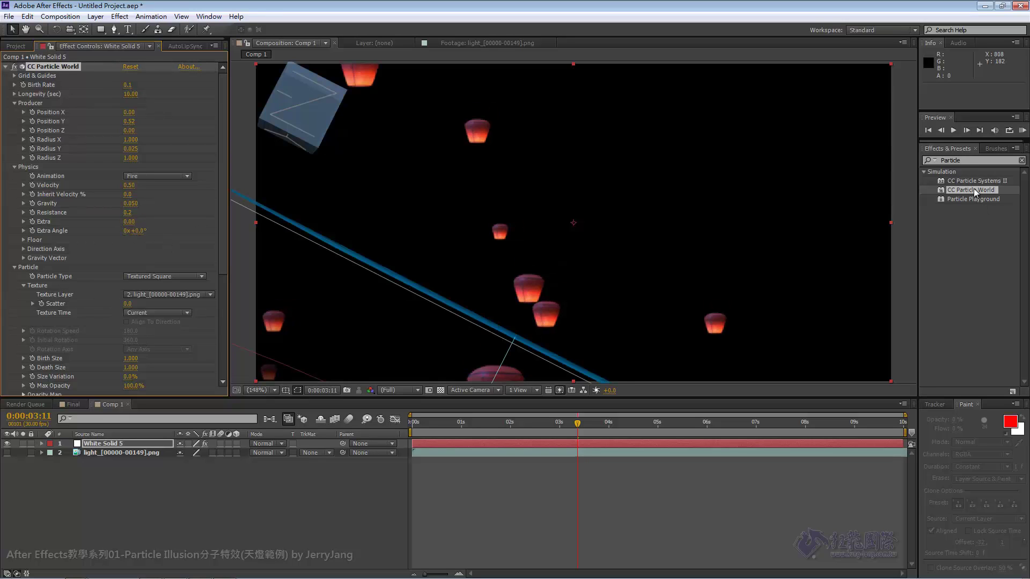
pyautogui.click(927, 131)
# Play a real-time preview of the updated lantern particle animation
pyautogui.click(1022, 130)
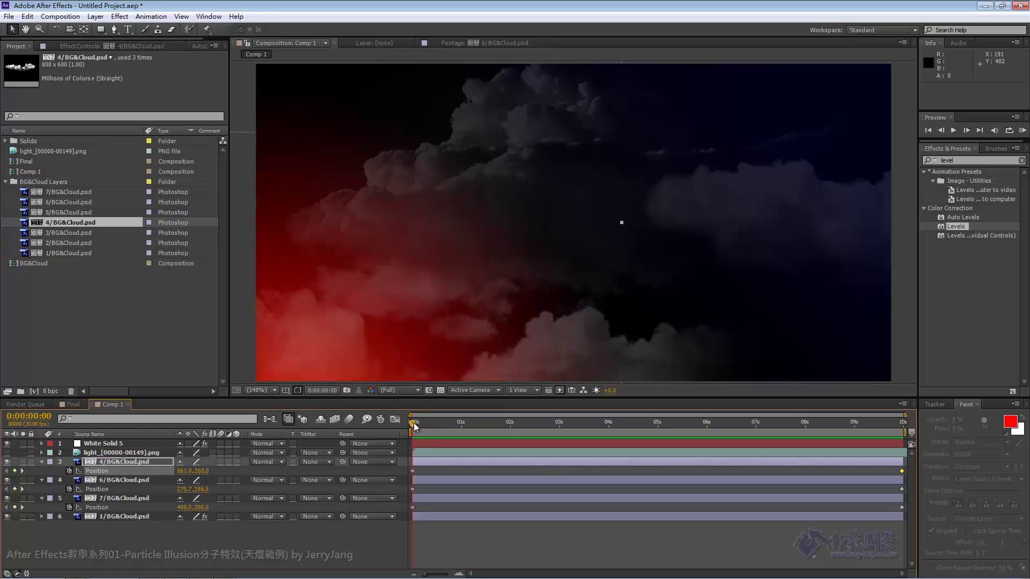
# Jump to about two seconds and play a real-time preview of the glowing sky
pyautogui.moveTo(413, 422)
pyautogui.mouseDown()
pyautogui.moveTo(646, 443)
pyautogui.moveTo(809, 443)
pyautogui.mouseUp()
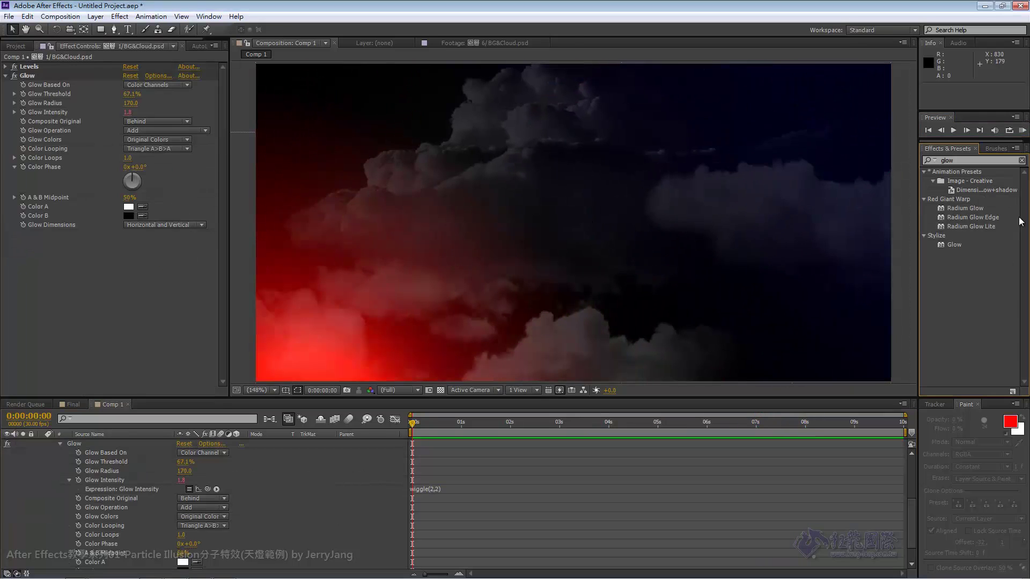
pyautogui.click(1022, 130)
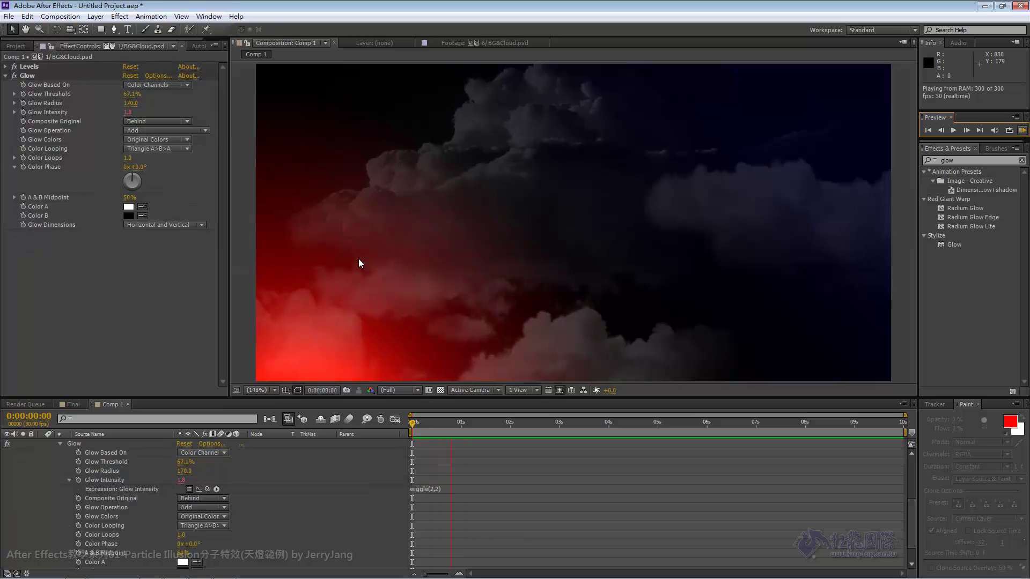